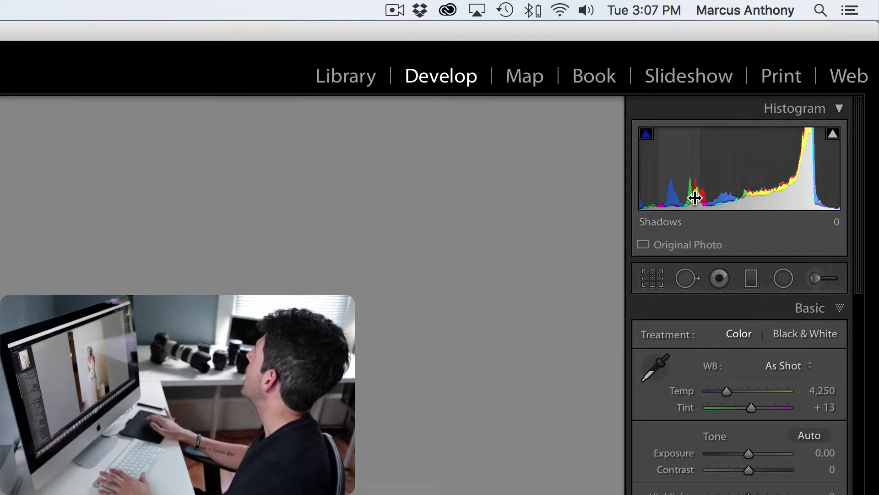
- Review the settings of the Crop Overlay, Spot Removal, Red Eye Correction, Graduated Filter and Radial Filter tools in turn
left_click(653, 279)
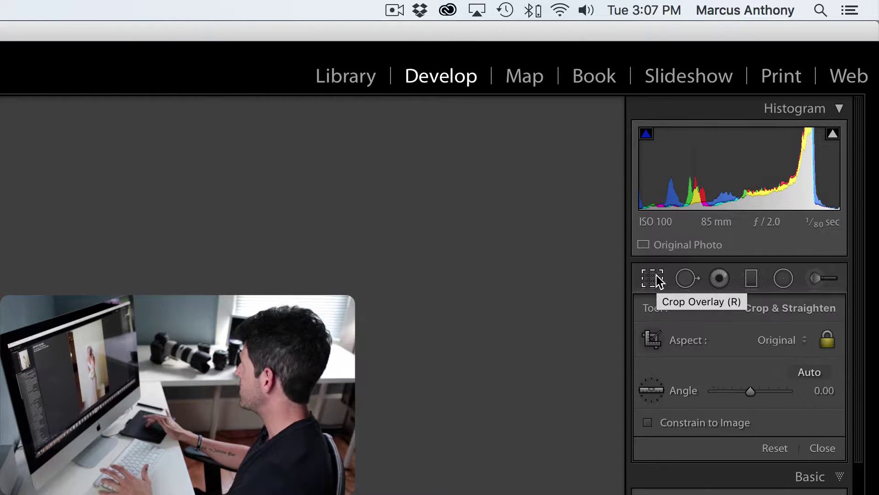
left_click(687, 278)
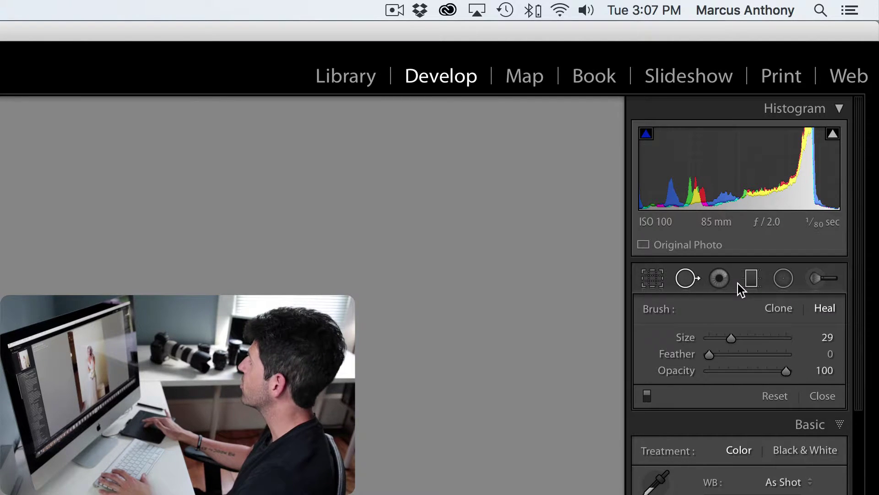
left_click(719, 279)
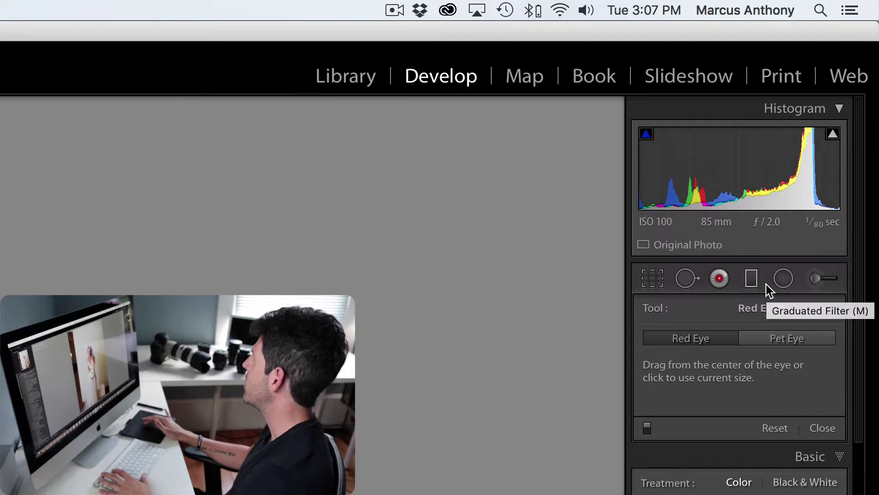
left_click(752, 282)
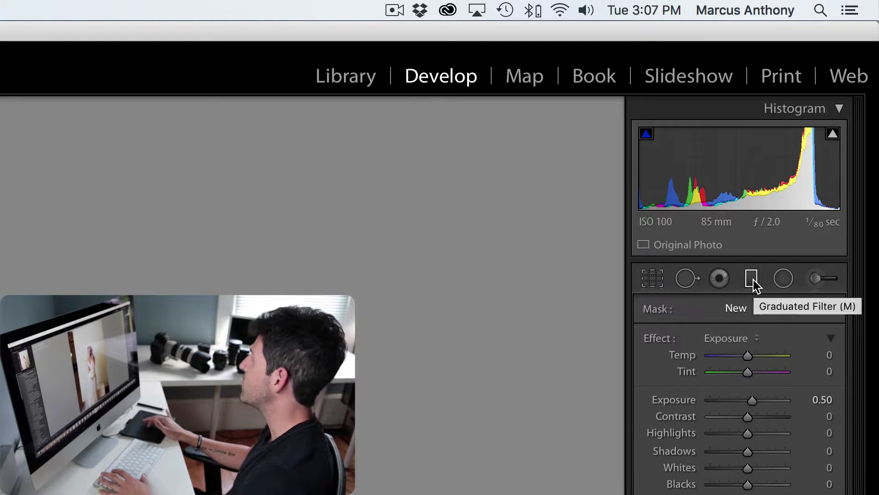
left_click(790, 279)
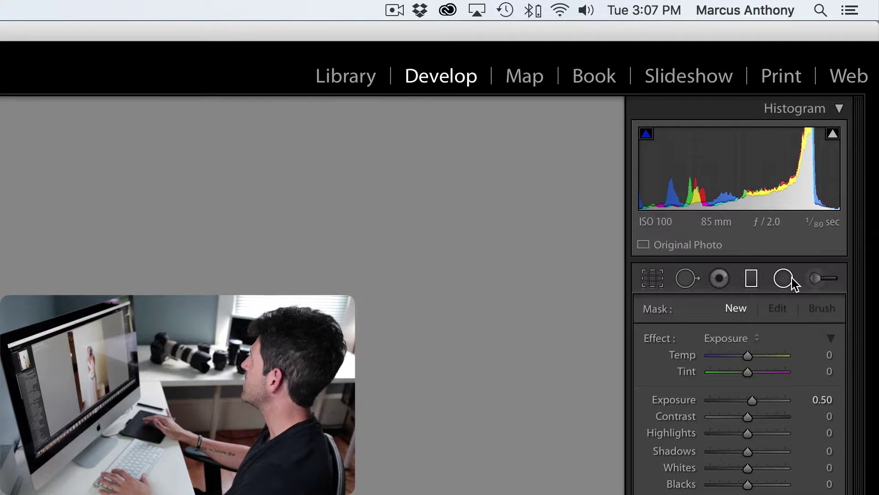
- Activate the Adjustment Brush and look through its list of effects, keeping Exposure as the effect
left_click(838, 280)
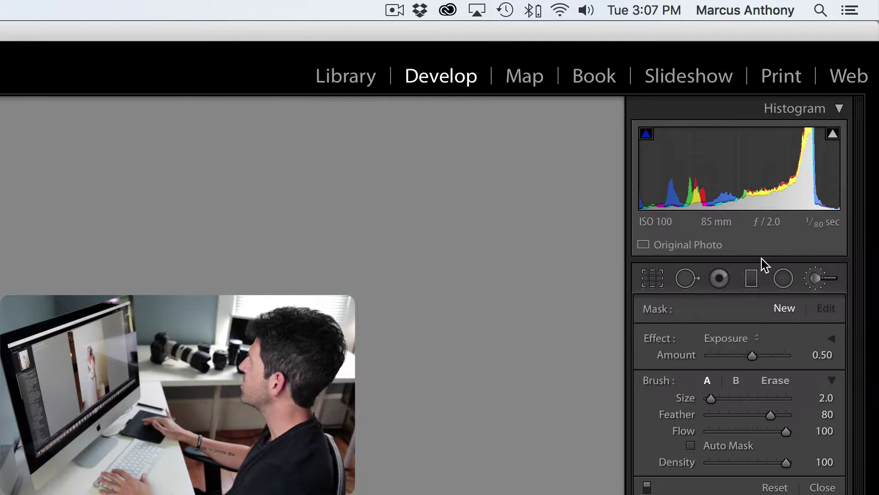
left_click(736, 340)
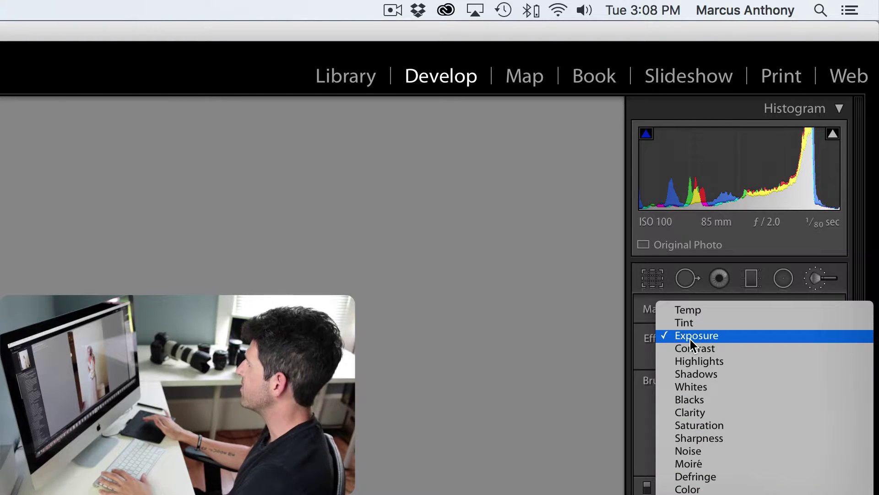
left_click(521, 327)
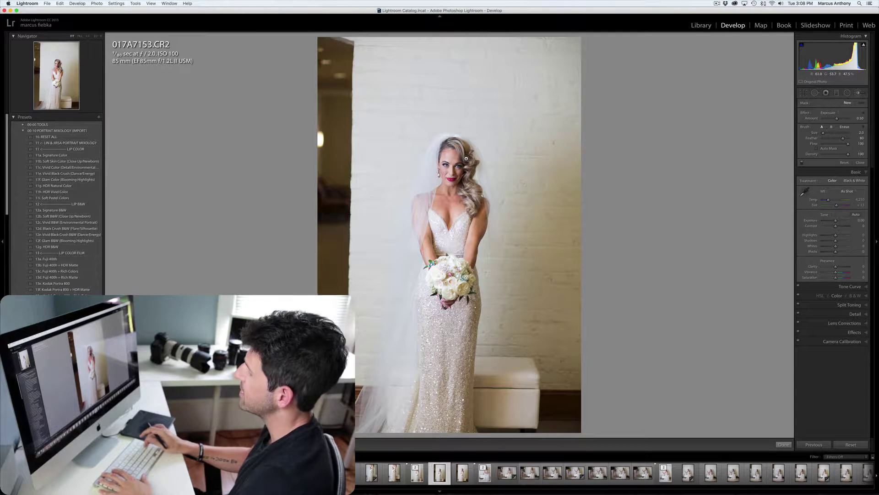
- Enlarge the Adjustment Brush for use on the bride photo
key("]")
key("]")
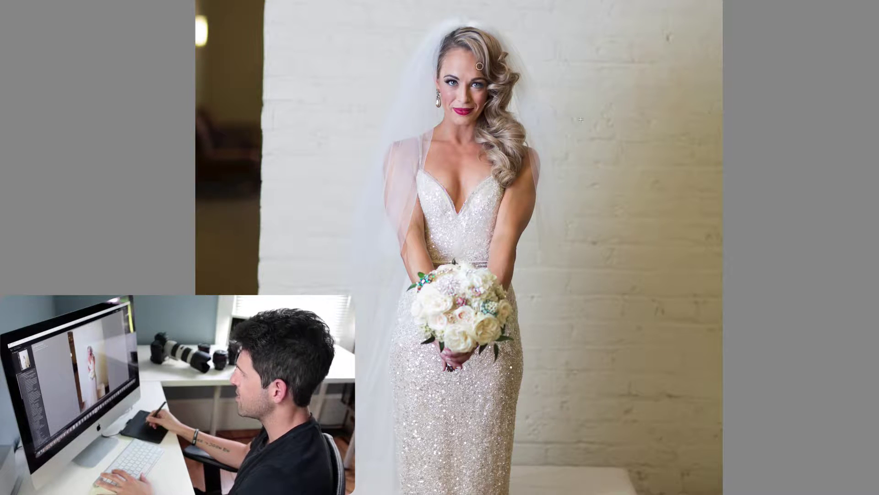
key("q")
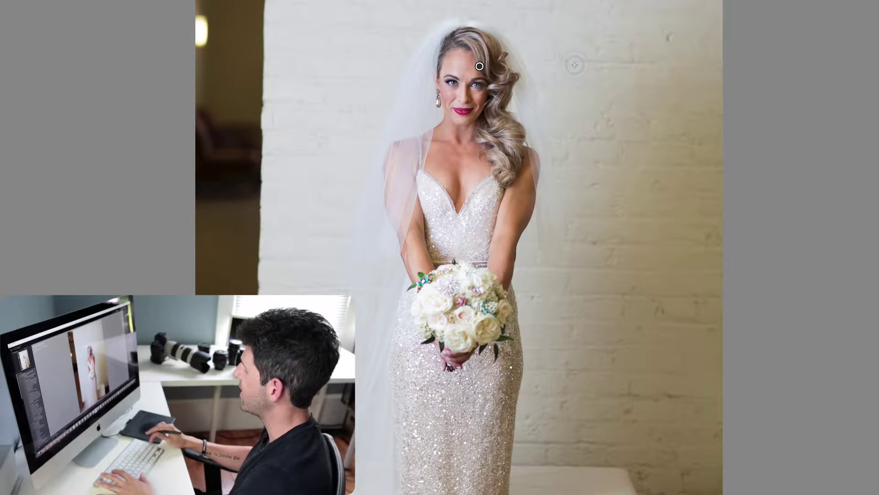
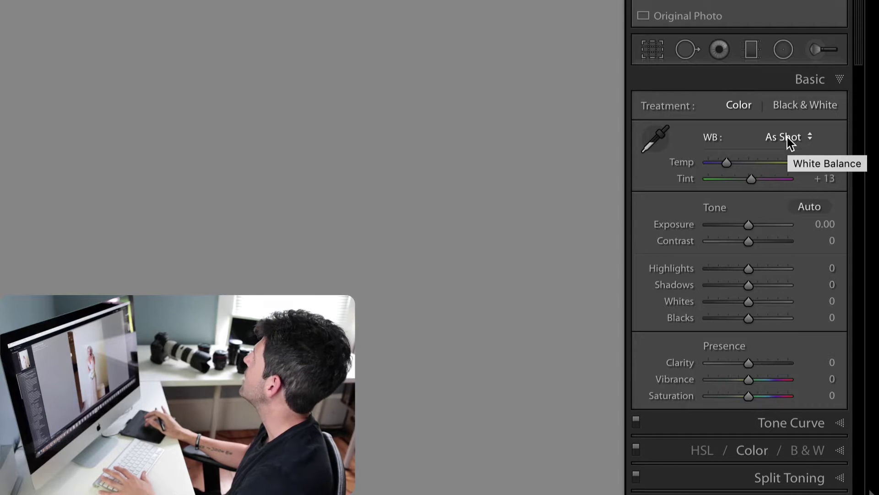
- Apply the Cloudy white balance preset to the bride photo and set the color temperature to 4,000
left_click(787, 136)
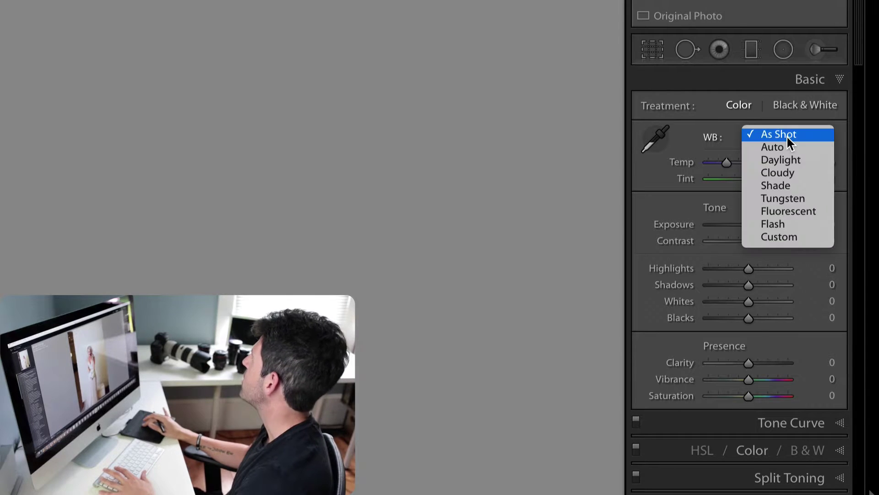
left_click(768, 178)
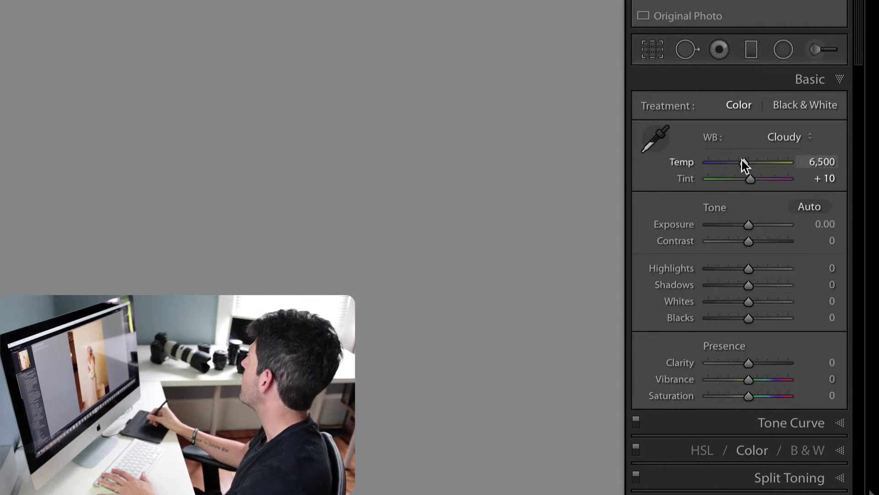
left_click(823, 160)
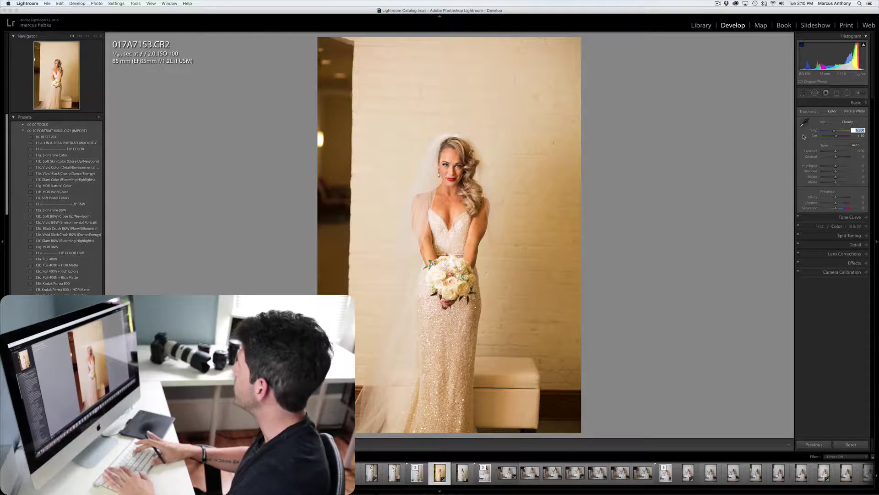
type("4000")
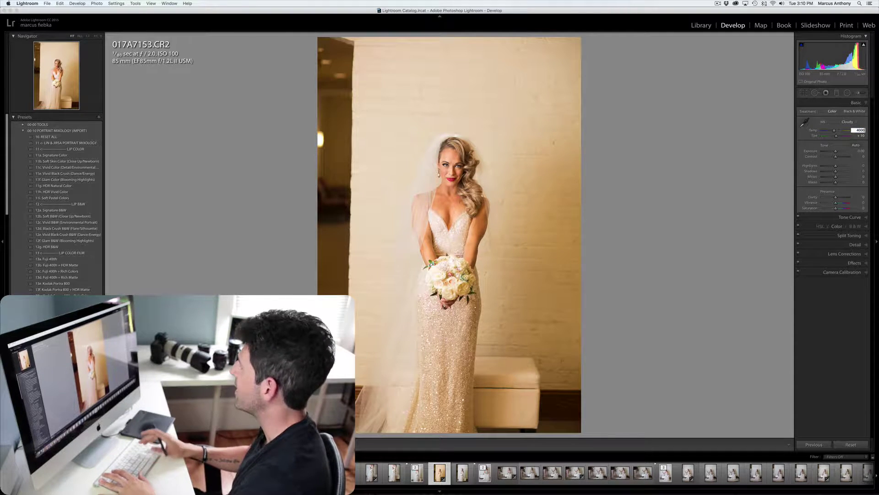
key("Return")
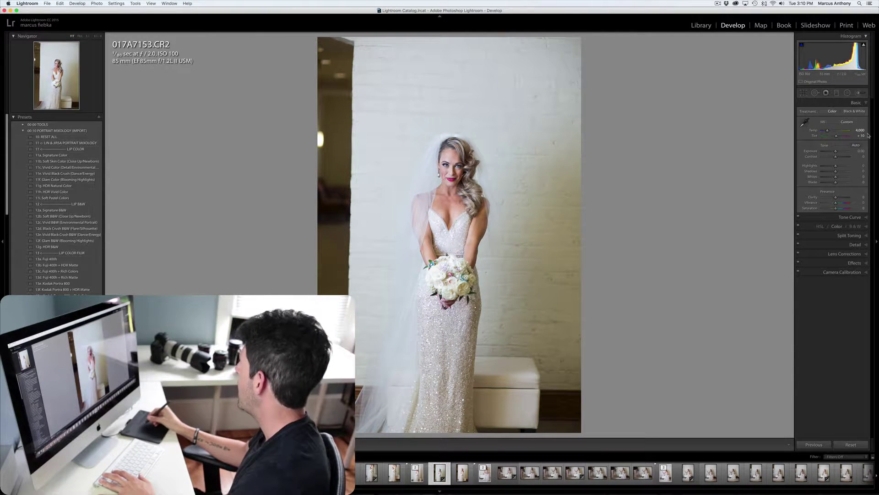
- Set the color temperature to 6,500, and reset all of the photo's develop adjustments
left_click(860, 130)
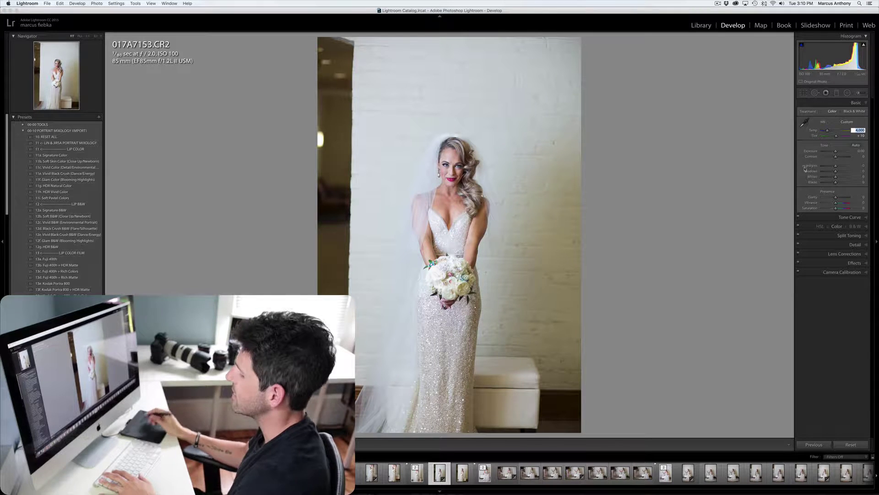
type("6500")
key("Return")
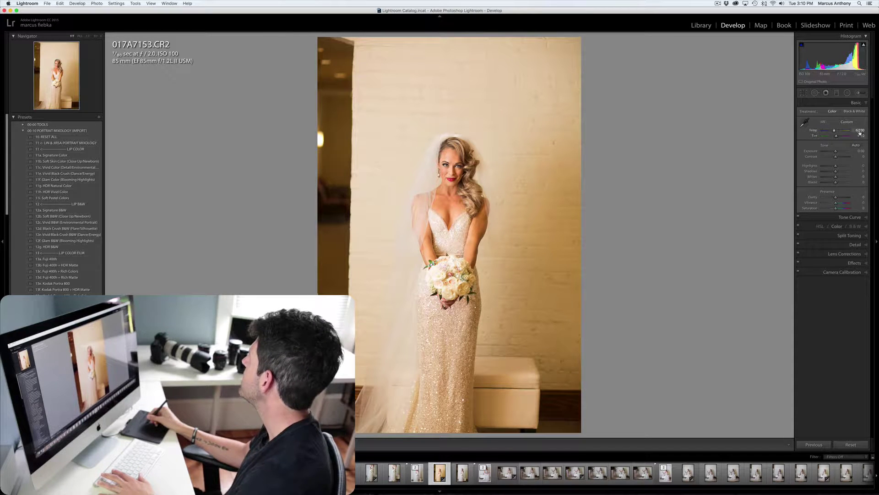
left_click(851, 444)
- Set the white balance Tint of the bride photo to 0
left_click(861, 136)
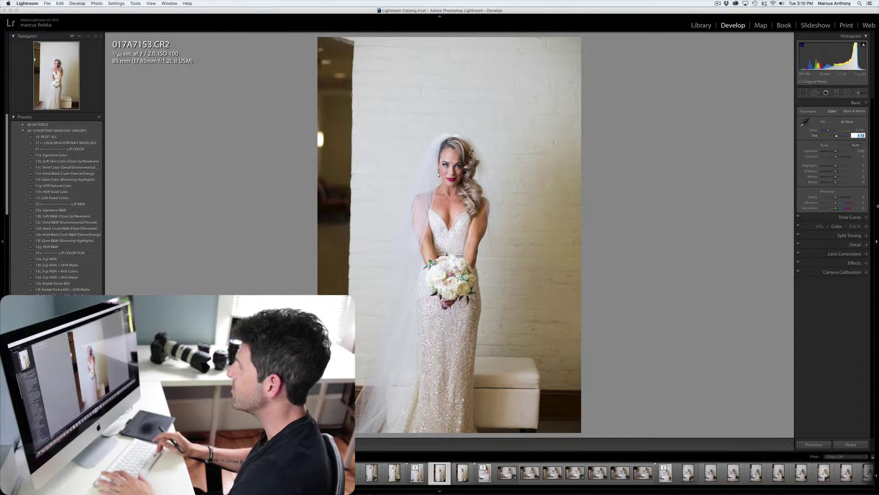
key("Return")
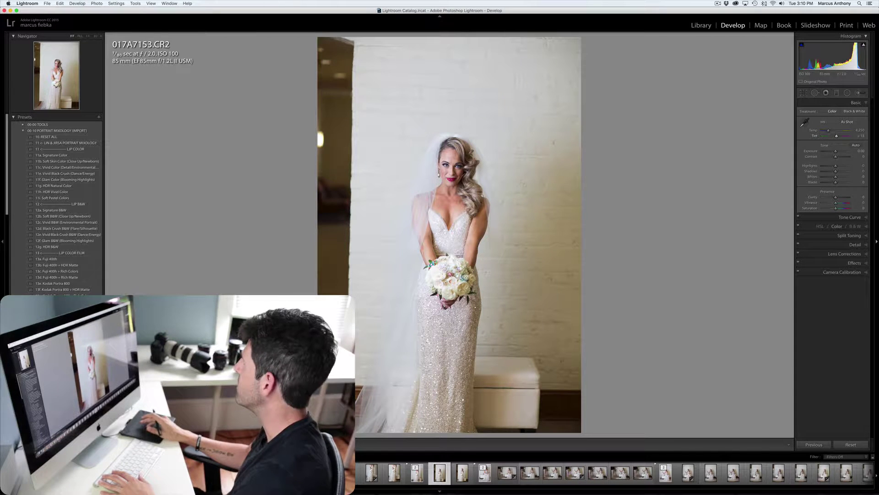
left_click(860, 135)
type("0")
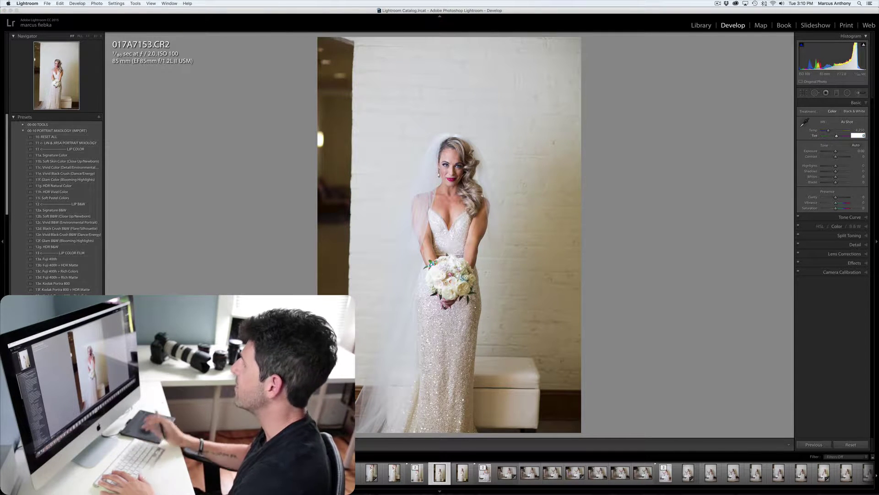
key("Return")
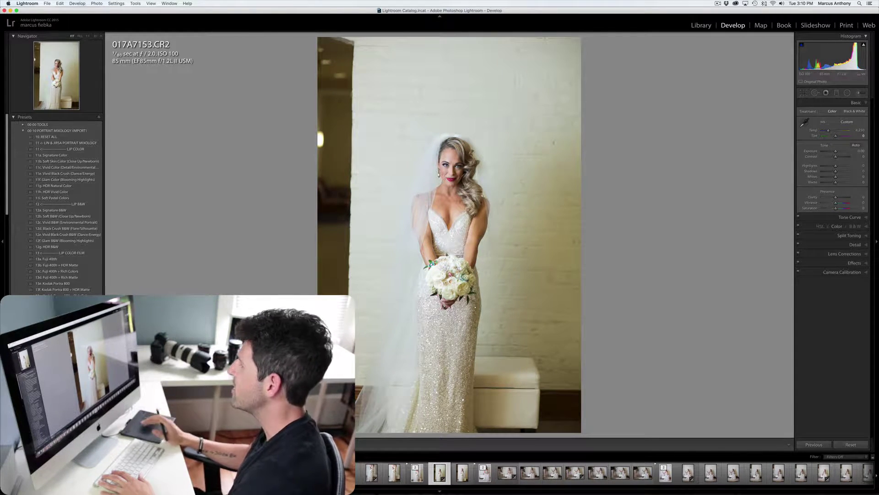
- Raise the white balance Tint in small increments to +13
left_click(860, 135)
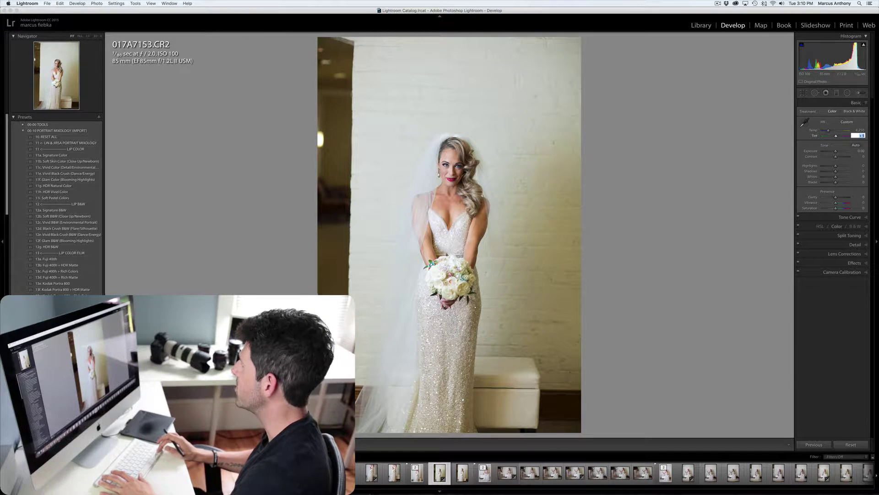
key("Up")
key("Up")
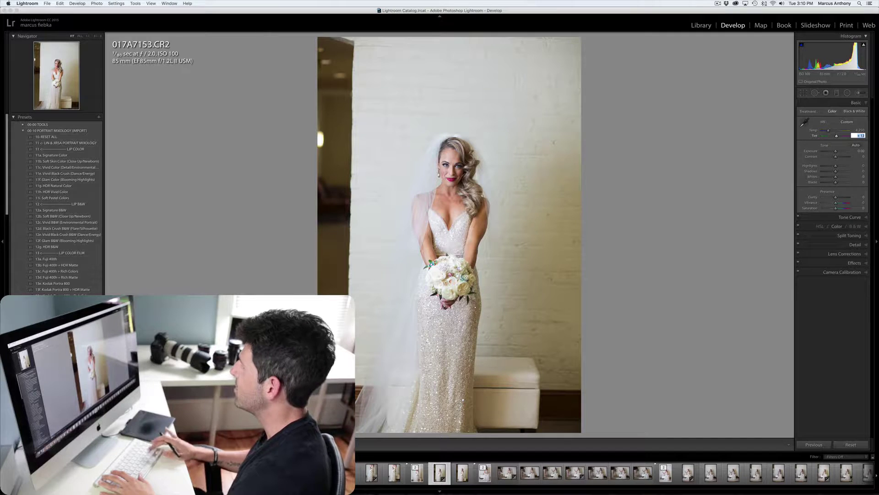
key("Return")
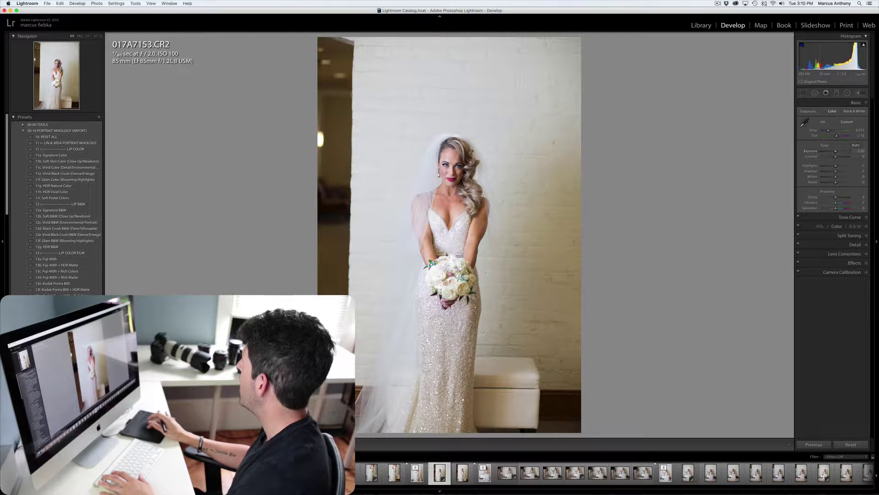
- Push the bride photo's Exposure to its maximum of +5.00 and set it back to 0
key("period")
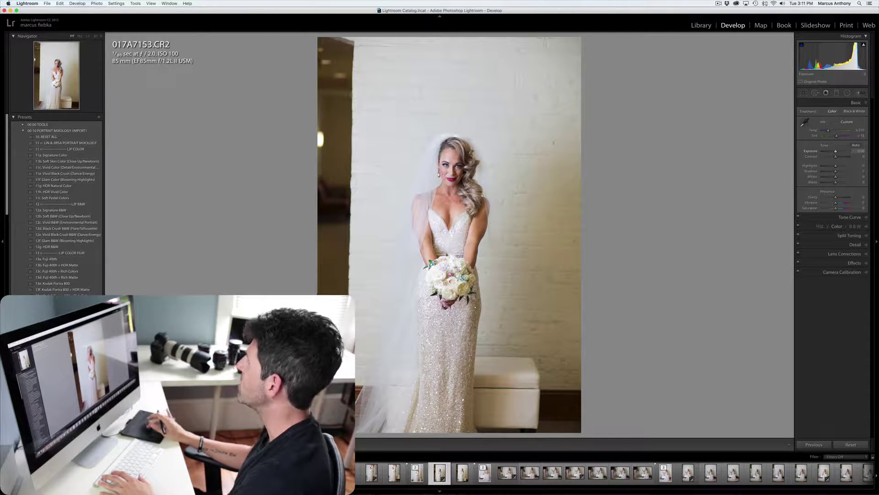
left_click_drag(836, 150, 849, 151)
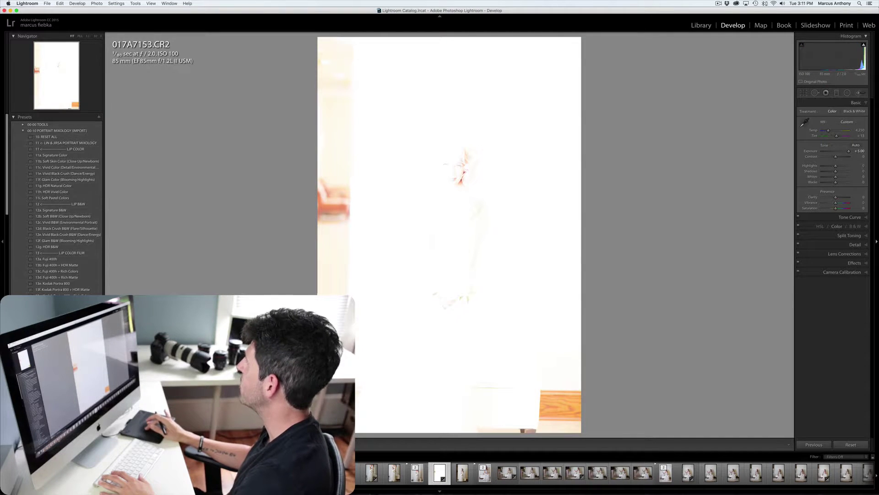
left_click(859, 150)
type("0")
key("Return")
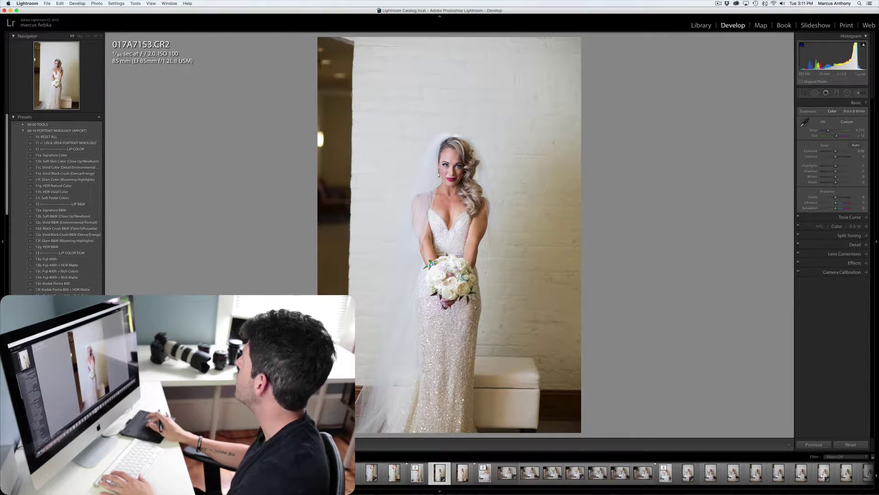
- Raise the Exposure in 0.10 increments to +0.30 and step it back down to 0.00
left_click(858, 150)
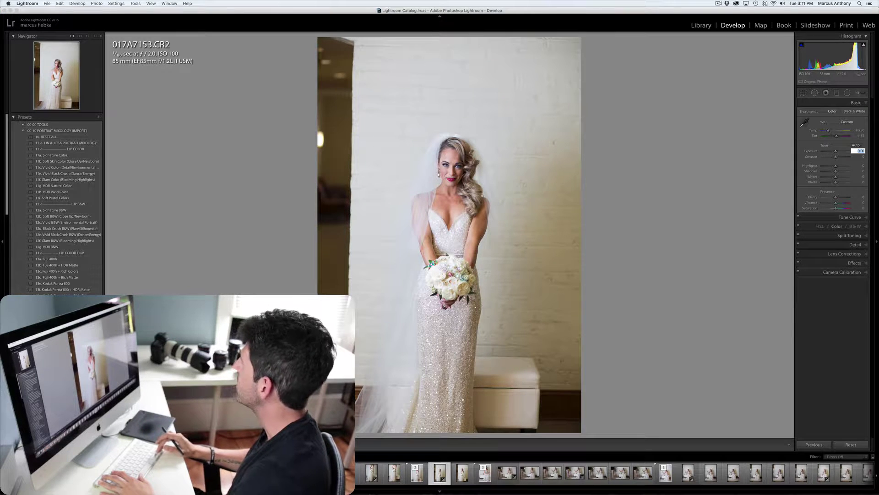
key("Up")
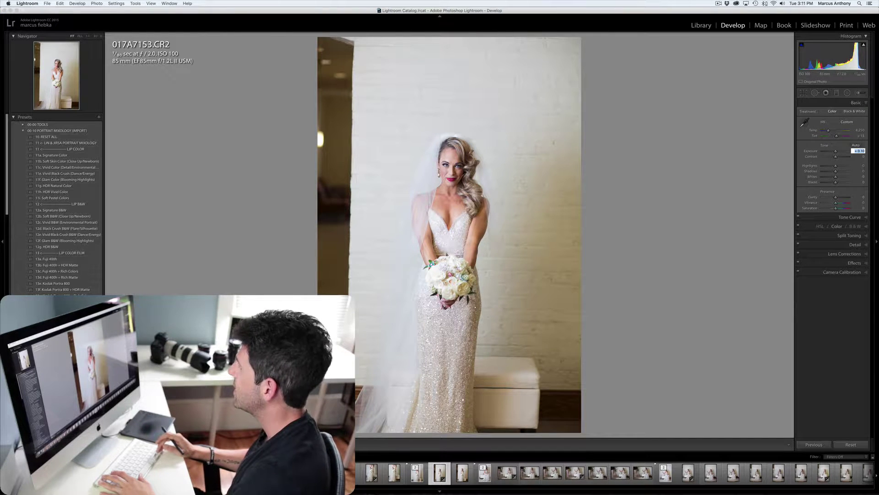
key("Up")
key("Up")
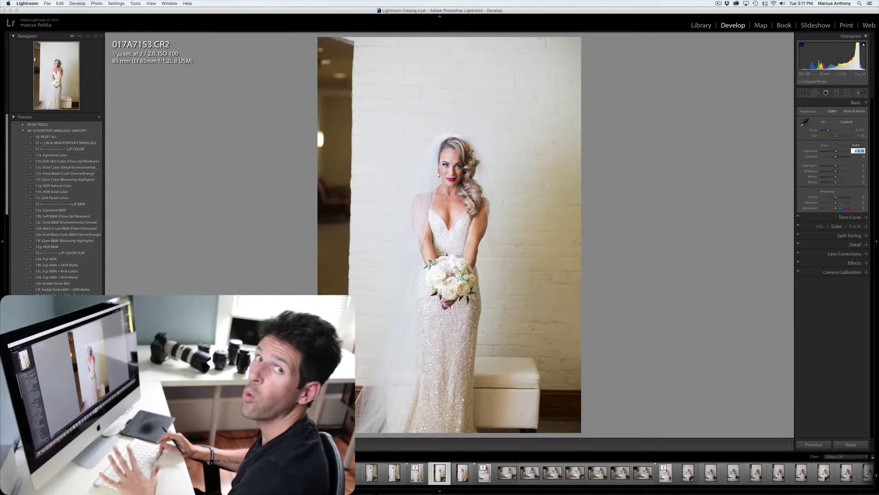
key("Down")
key("Down")
key("Down")
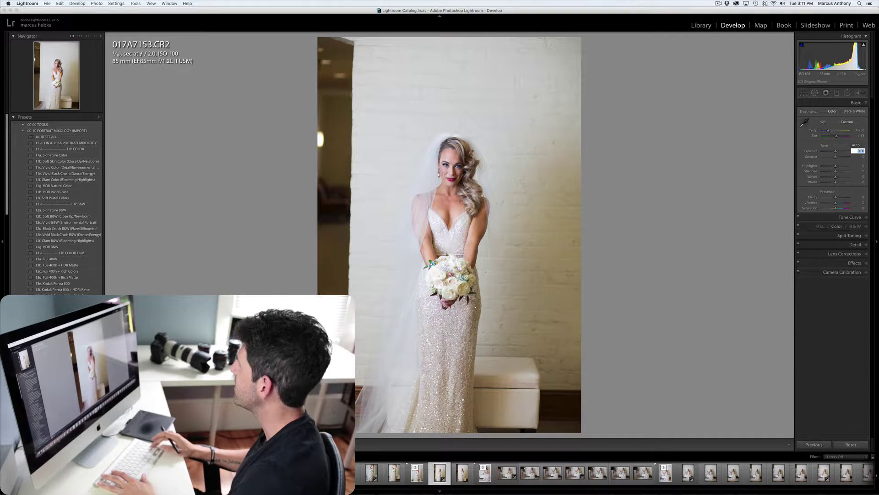
key("Return")
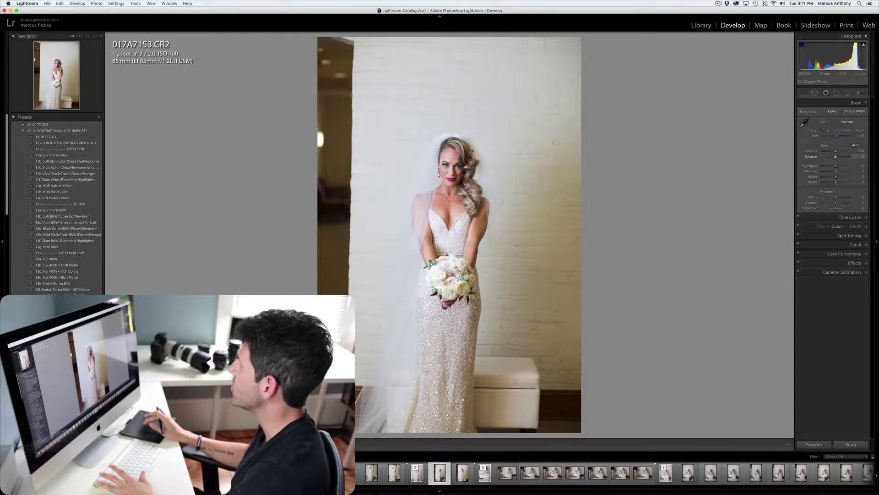
- Try a Contrast value of 100 on the bride photo and cancel the change
left_click(858, 156)
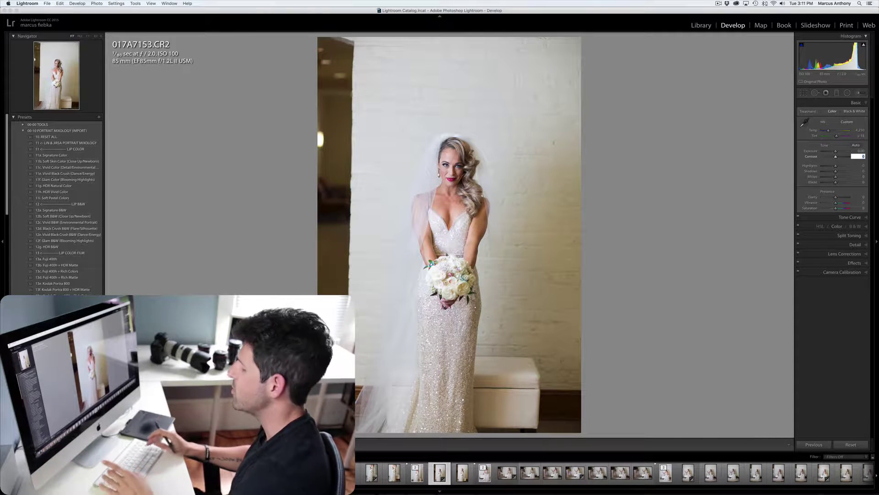
type("100")
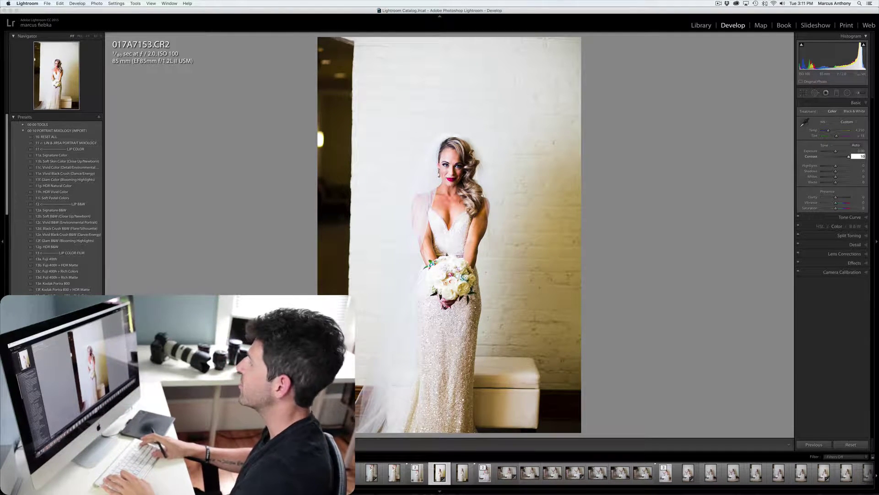
key("Escape")
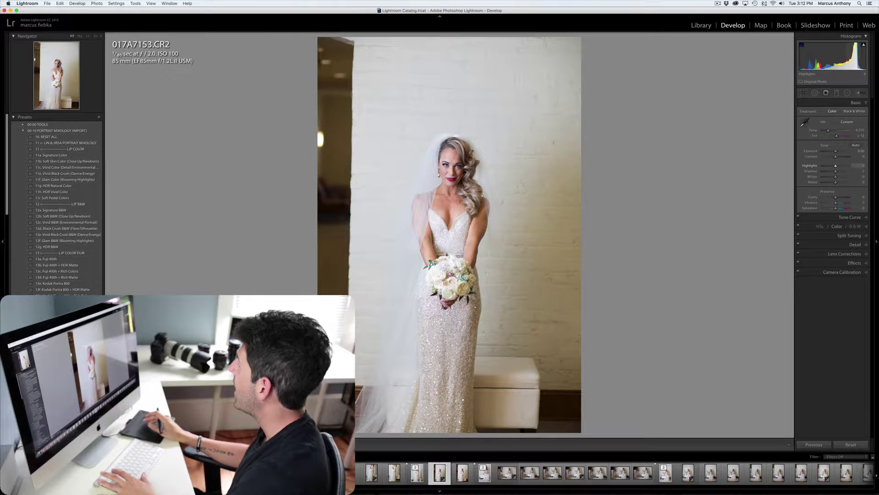
- Raise the Highlights of the bride photo in small increments to +26
left_click(858, 165)
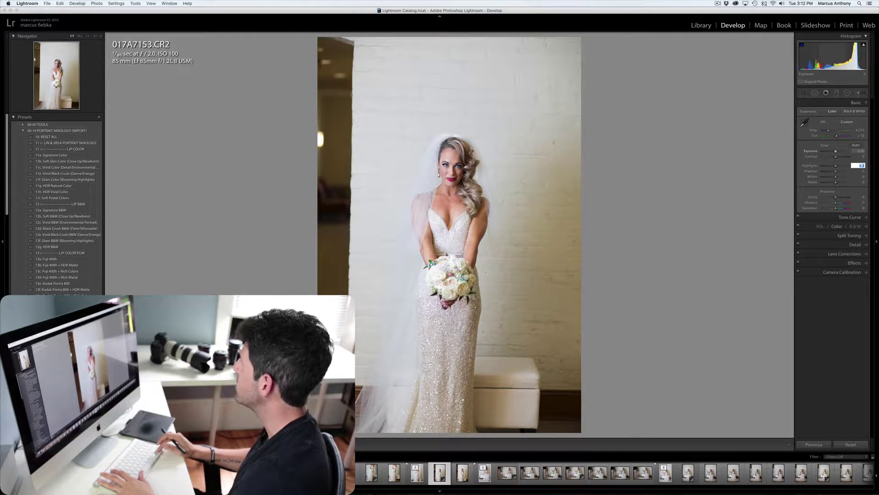
key("Up")
key("Up")
key("Up")
key("Up")
key("Up")
key("Up")
key("Up")
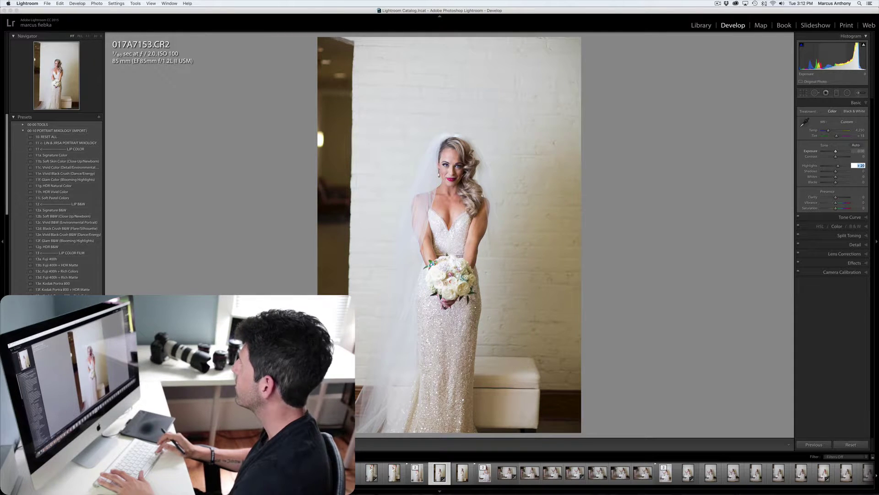
key("Up")
key("Up")
key("Up")
key("Up")
key("Up")
key("Up")
key("Return")
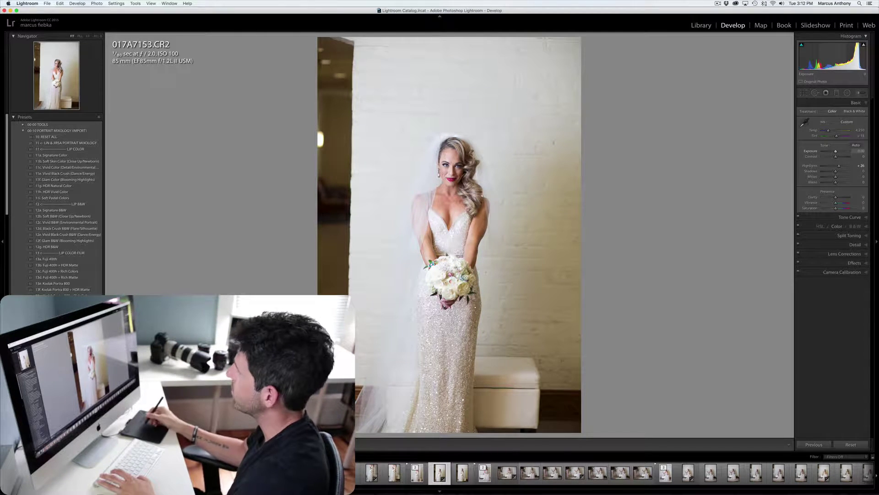
- Set Highlights to +100 while viewing the bride close up, and return the value to 0
left_click(453, 174)
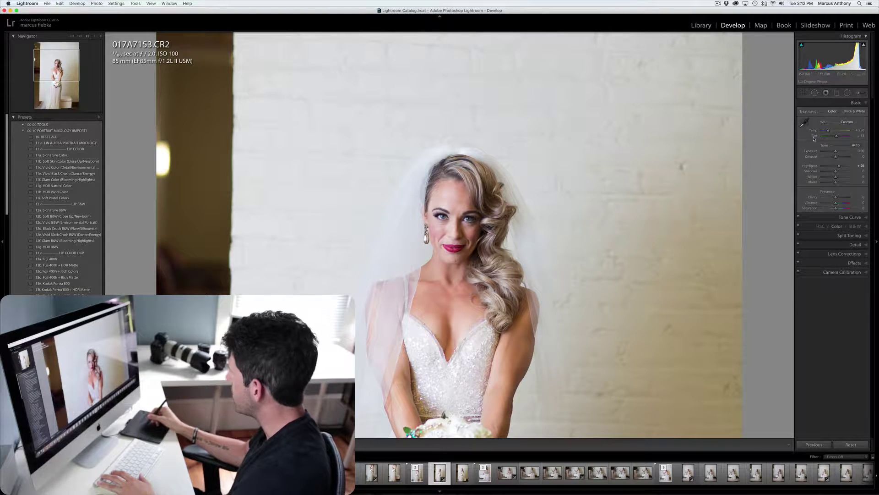
left_click(858, 165)
type("100")
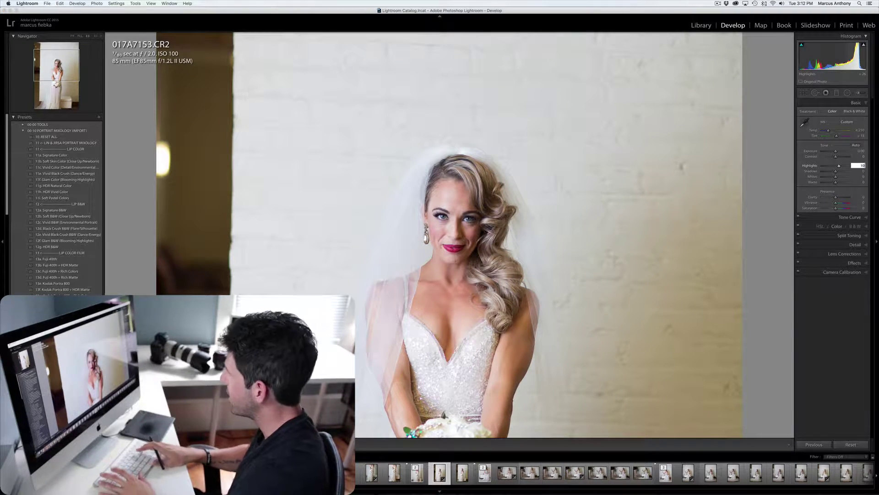
key("Return")
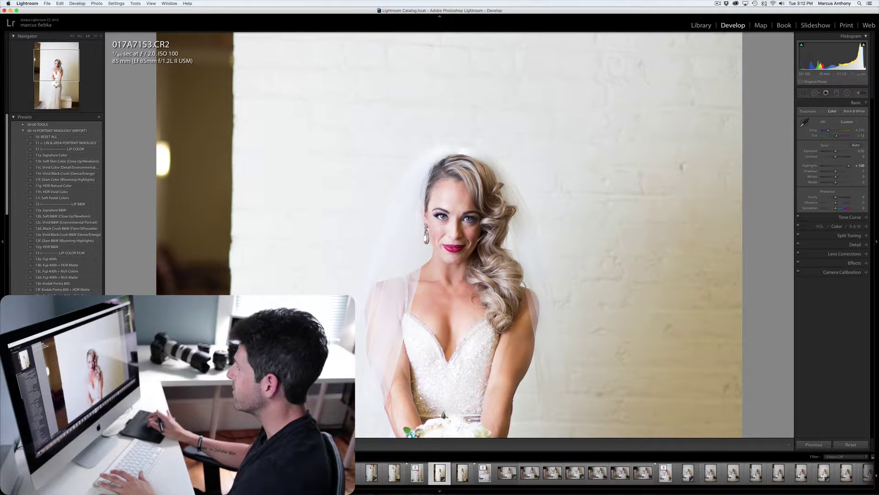
left_click(859, 165)
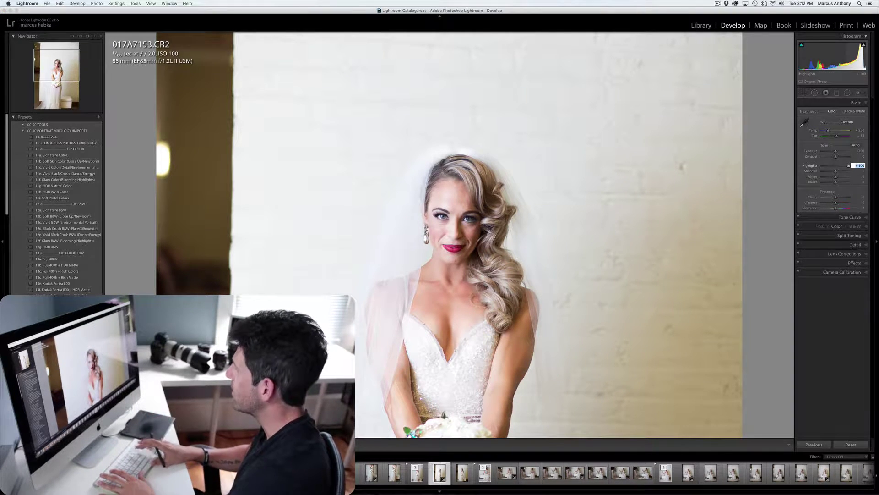
type("0")
key("Return")
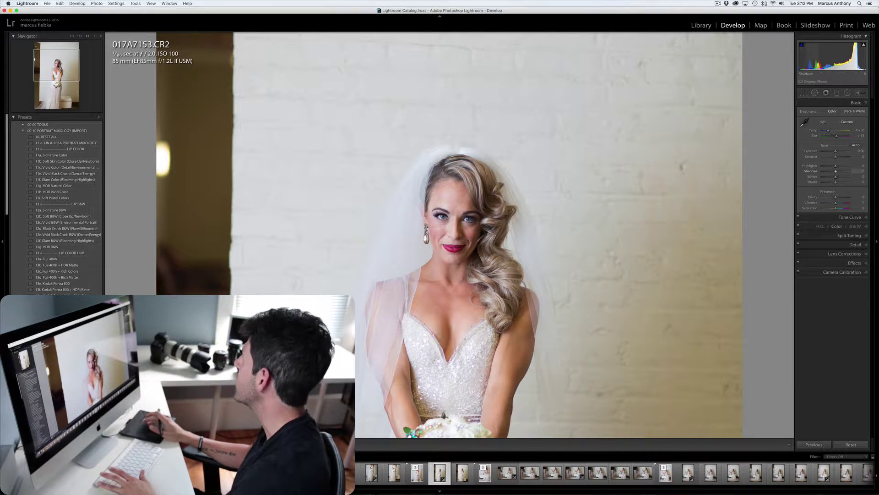
- Try a Highlights value of -100 on the bride photo and undo the change
left_click(859, 166)
type("-100")
key("Return")
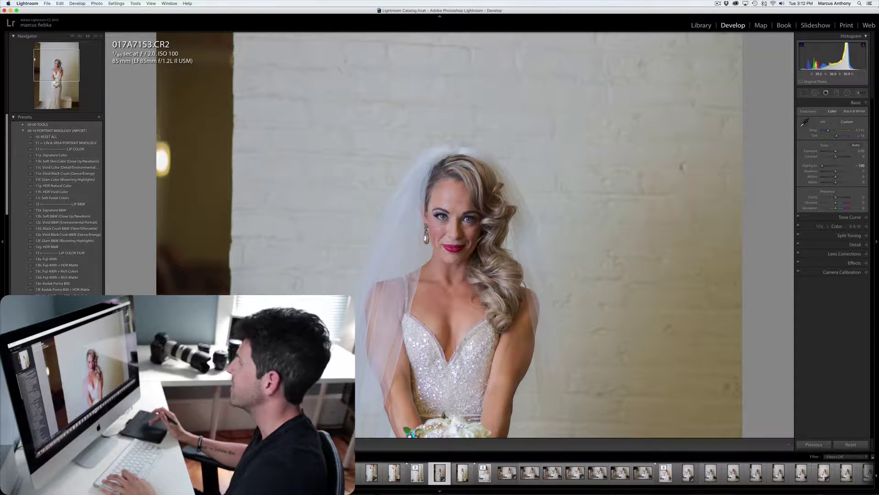
key("super+z")
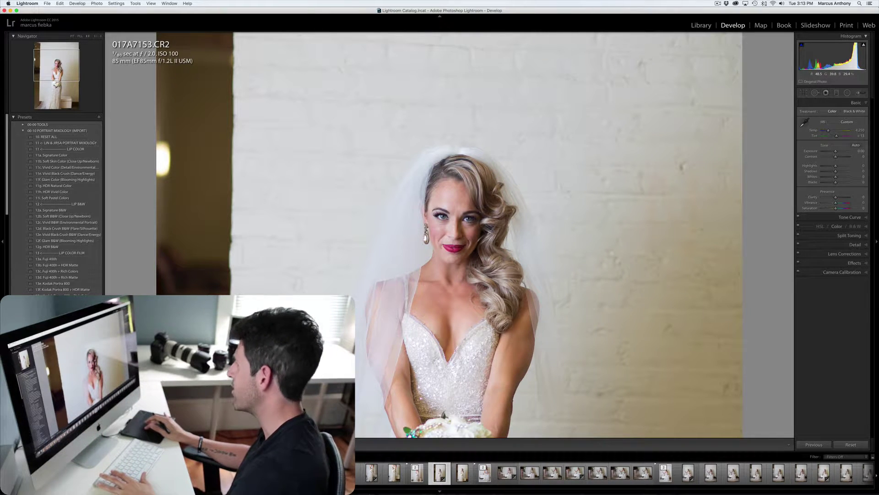
- Set the Shadows of the bride photo to +50 in the close view
left_click(858, 171)
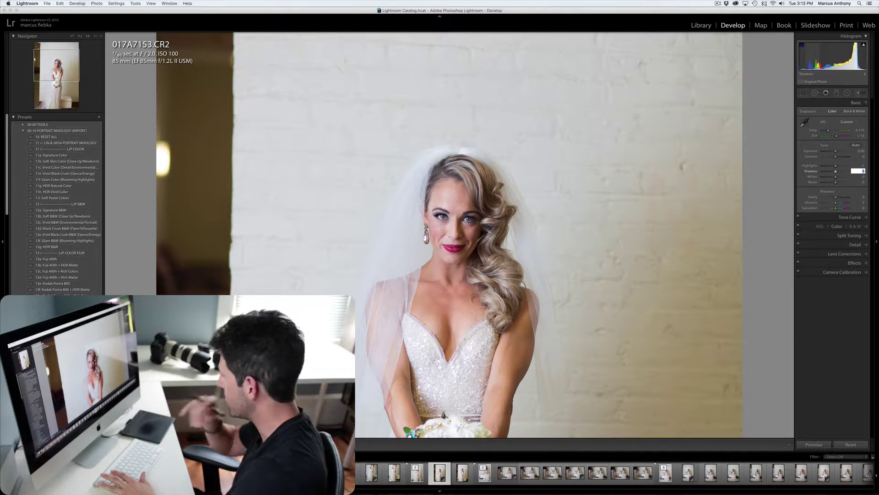
type("50")
key("Return")
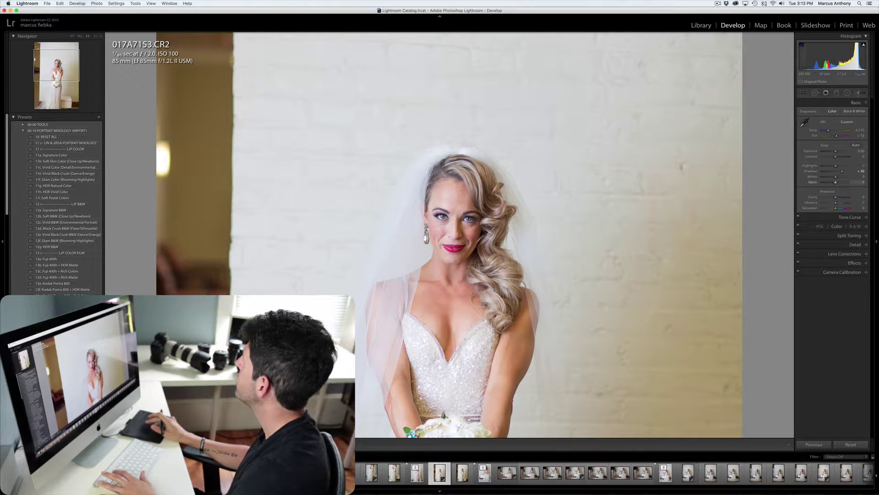
- Try a Shadows value of -50 on the bride photo and return the value to 0
left_click(858, 171)
type("-50")
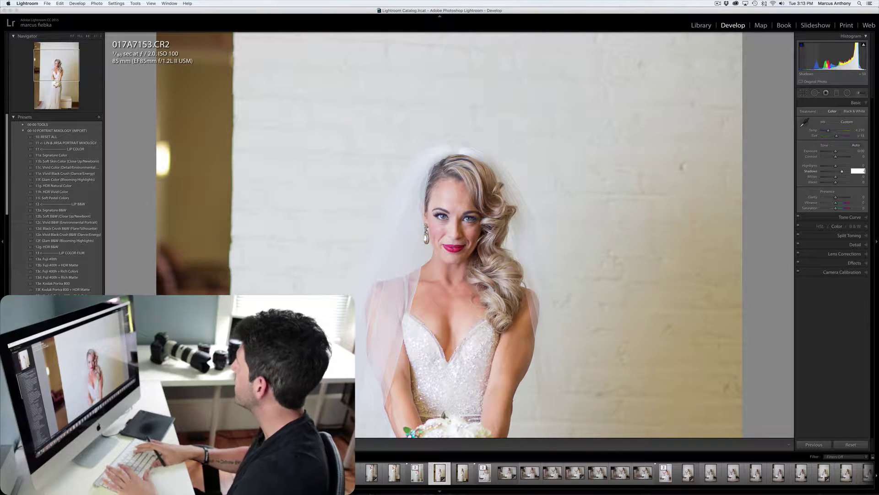
key("Return")
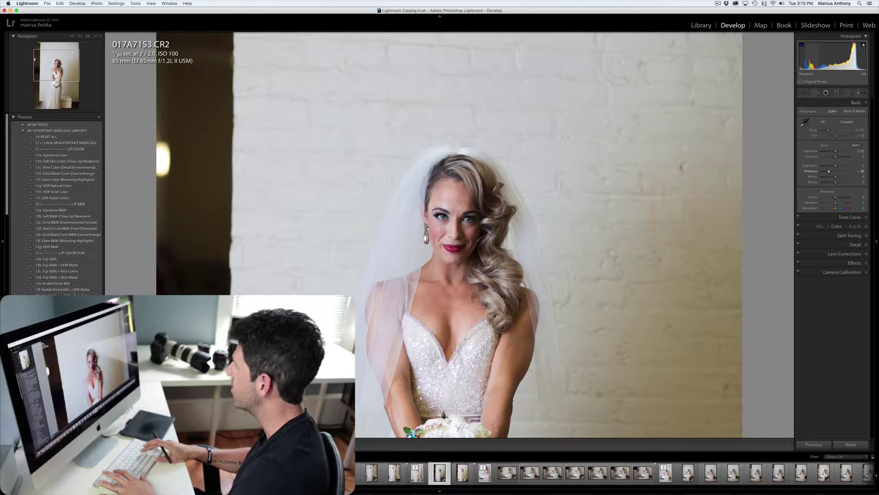
left_click(860, 171)
type("0")
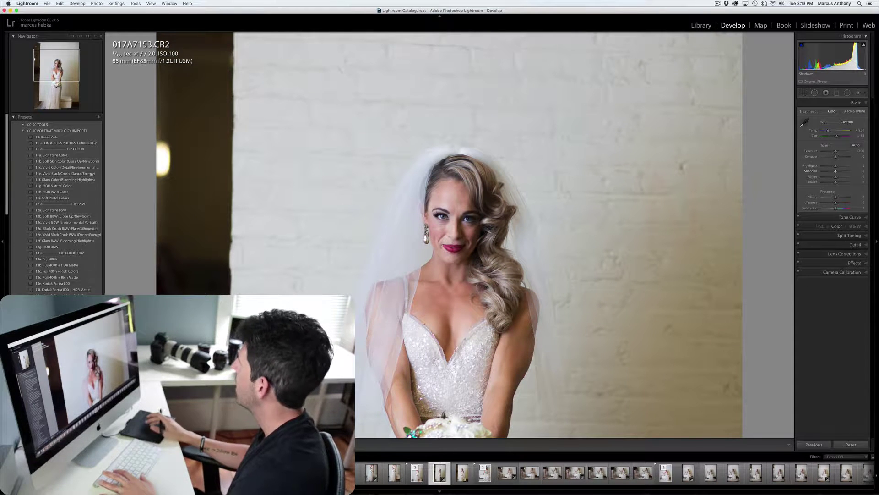
key("Tab")
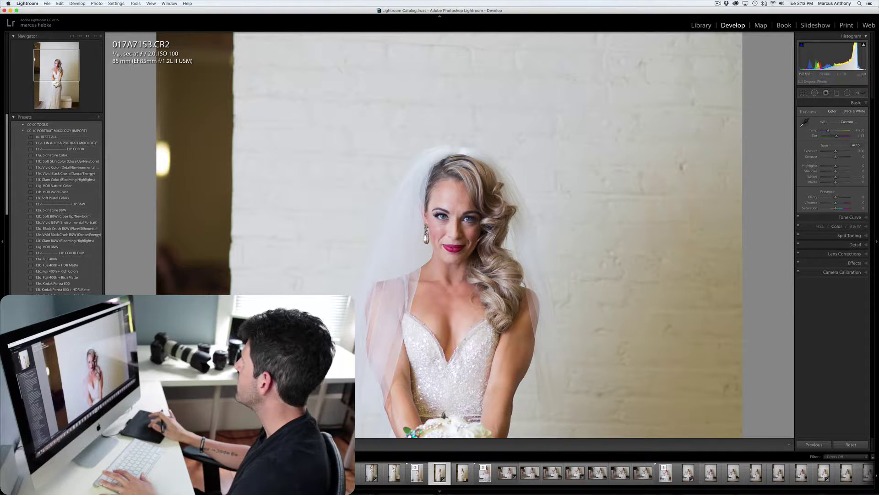
- Set Whites to +100, view the whole bride photo with it, and return the value to 0
key("Tab")
key("Tab")
key("Tab")
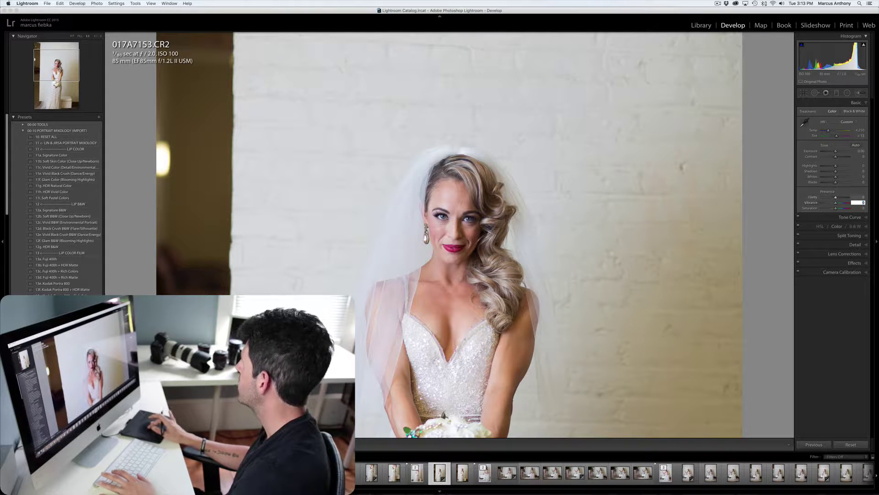
left_click(858, 177)
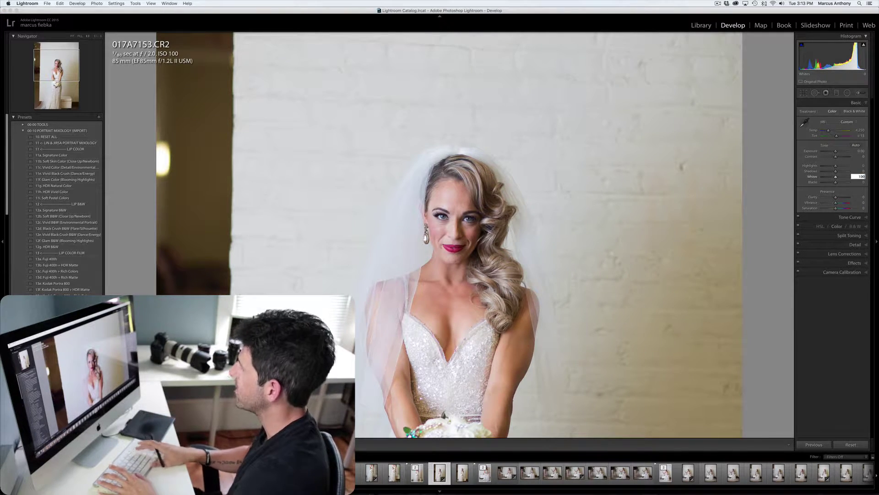
key("Return")
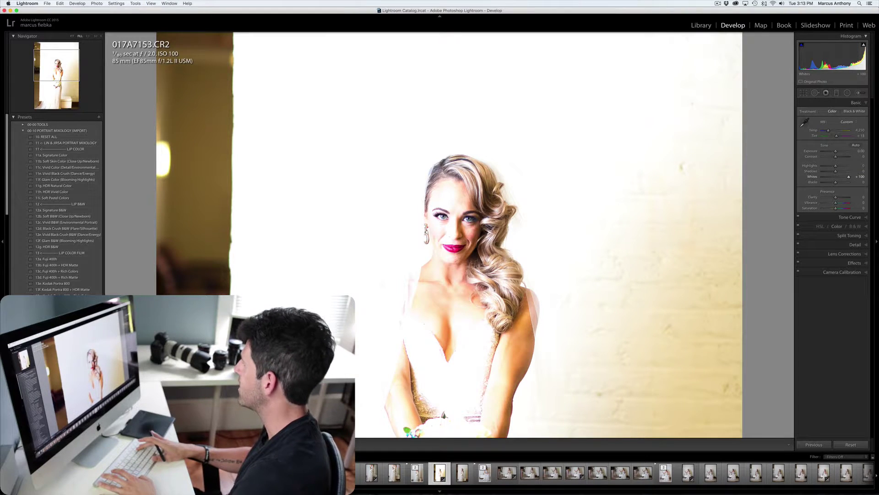
key("z")
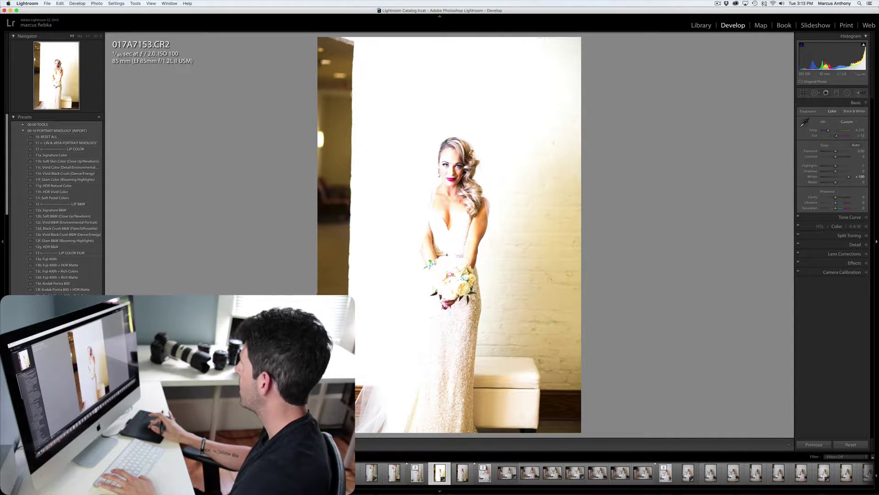
left_click(858, 176)
type("0")
key("Return")
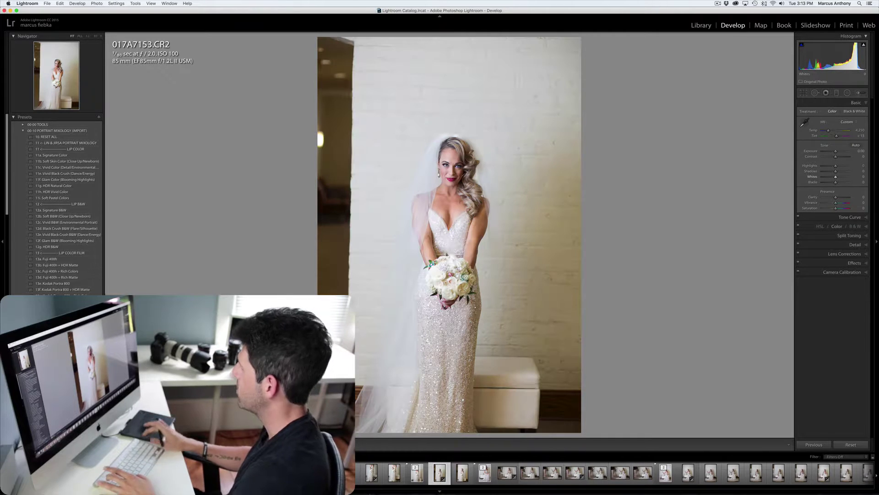
- Set Whites to +100 again while viewing the full-length bride photo
left_click(862, 176)
type("100")
key("Return")
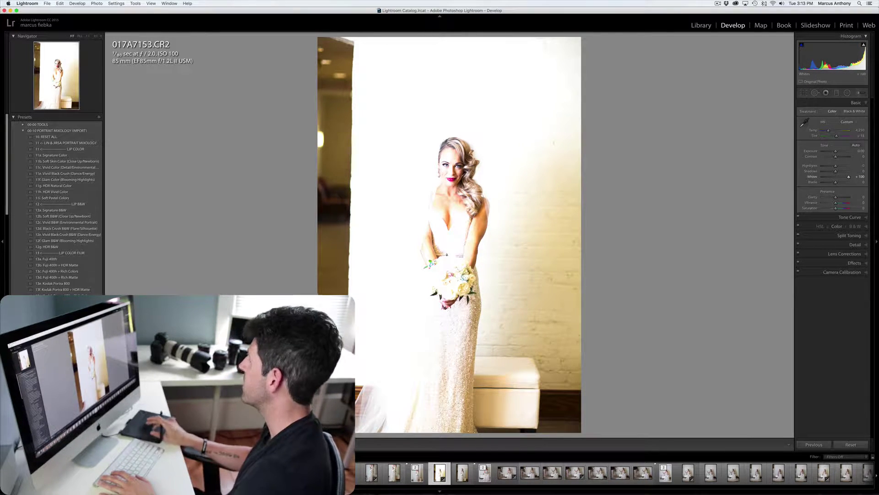
- Try a Whites value of -100 on the bride photo and return the value to 0
left_click(862, 176)
type("-100")
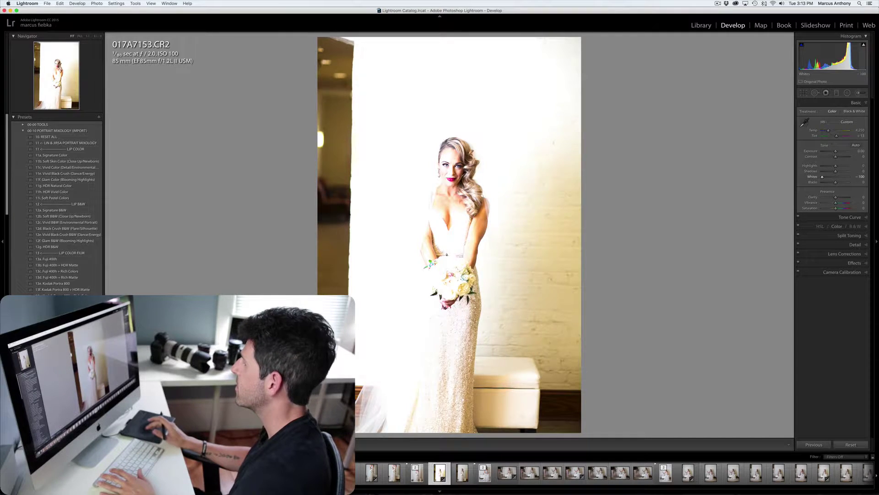
key("Return")
left_click(862, 176)
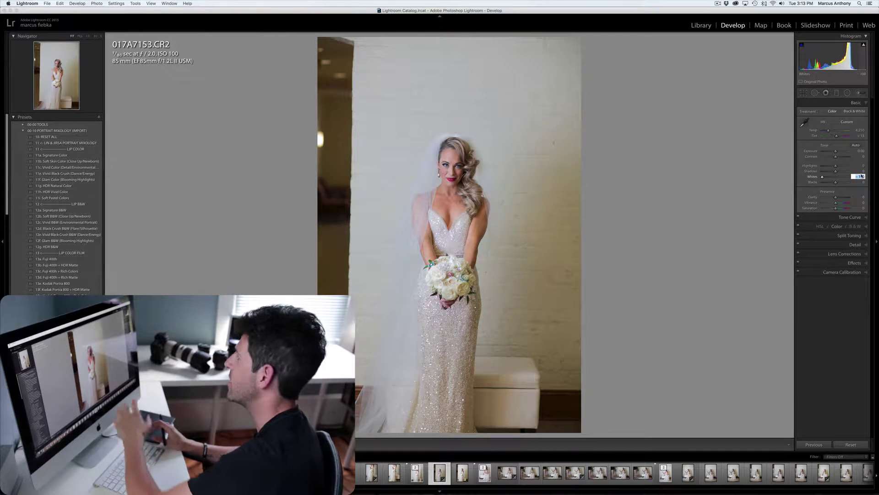
type("0")
key("Return")
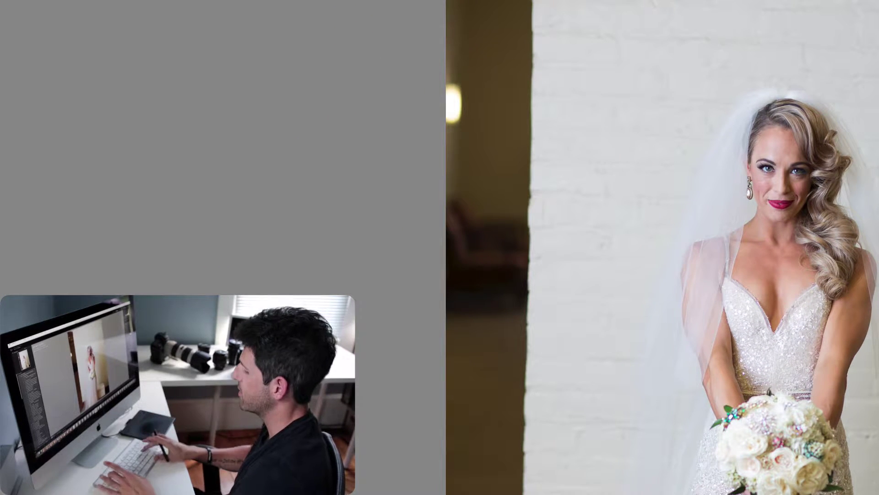
key("Return")
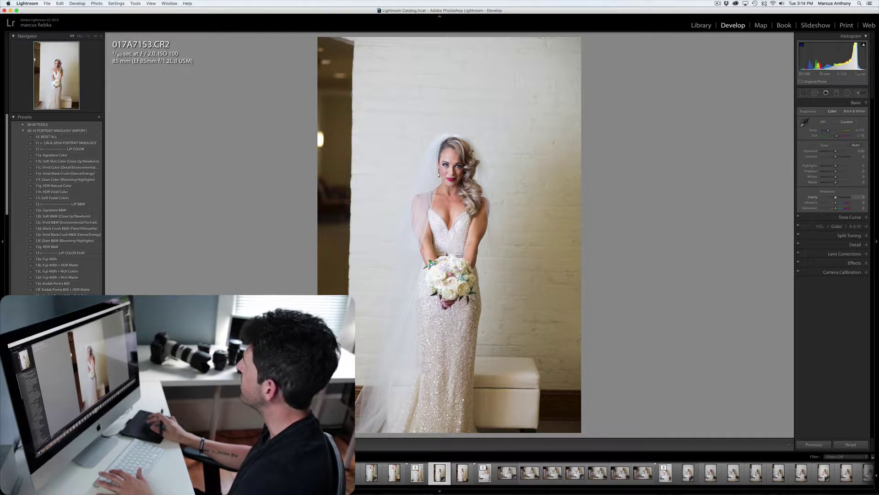
- Set the Clarity of the bride photo to +50 and view the effect both close up and on the whole photo
left_click(858, 197)
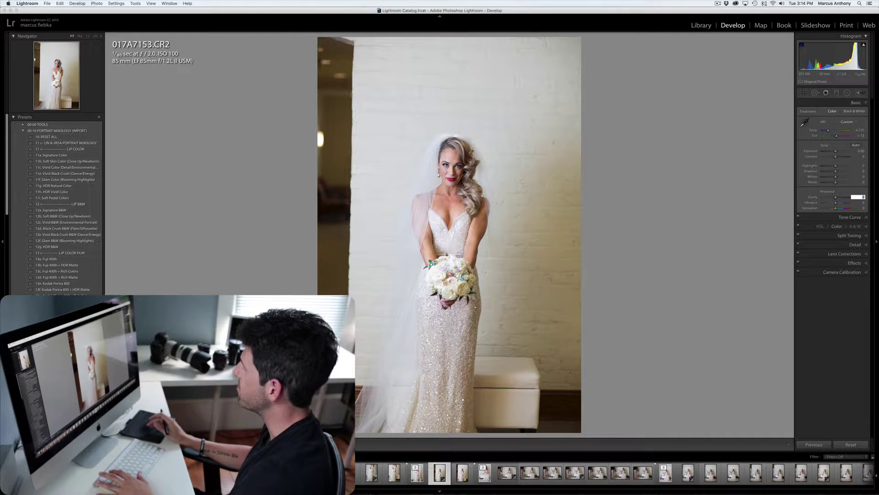
key("super+=")
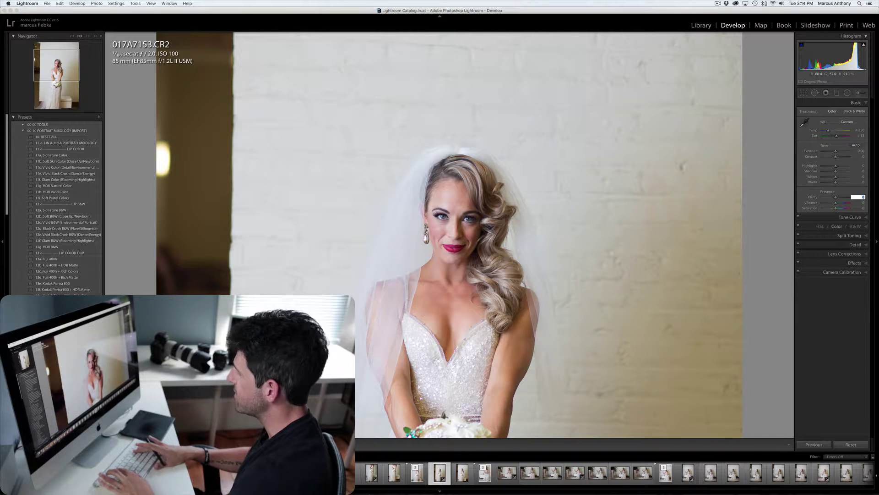
type("50")
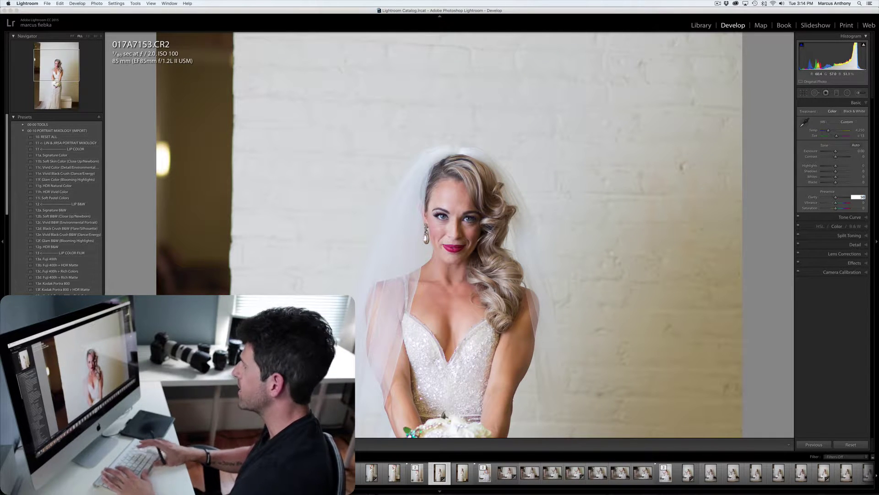
key("Return")
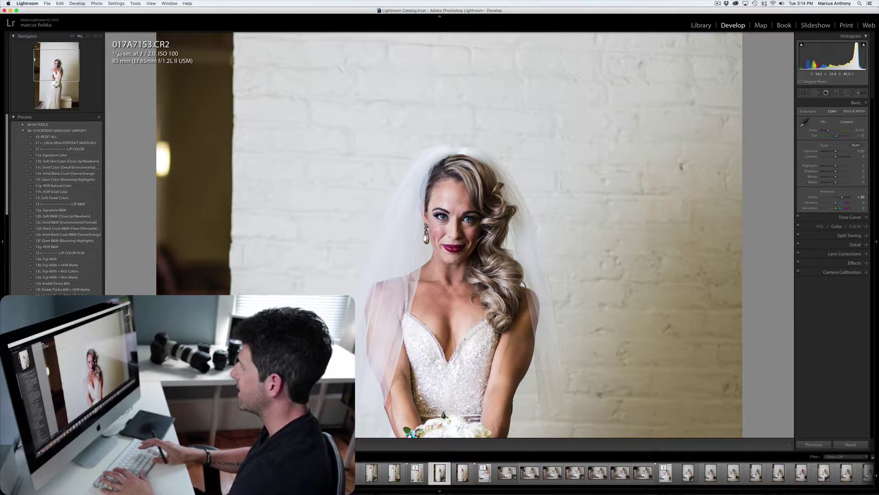
key("z")
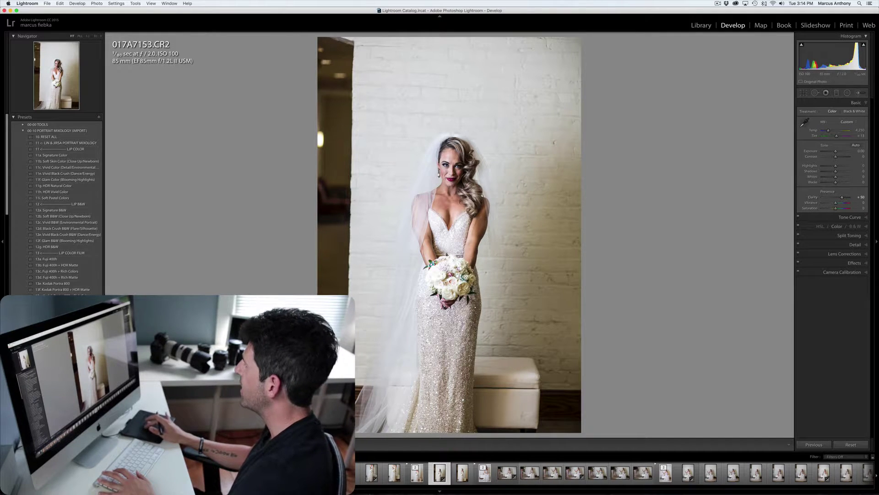
- Compare the histogram of the bride photo with and without the Clarity boost
left_click(859, 197)
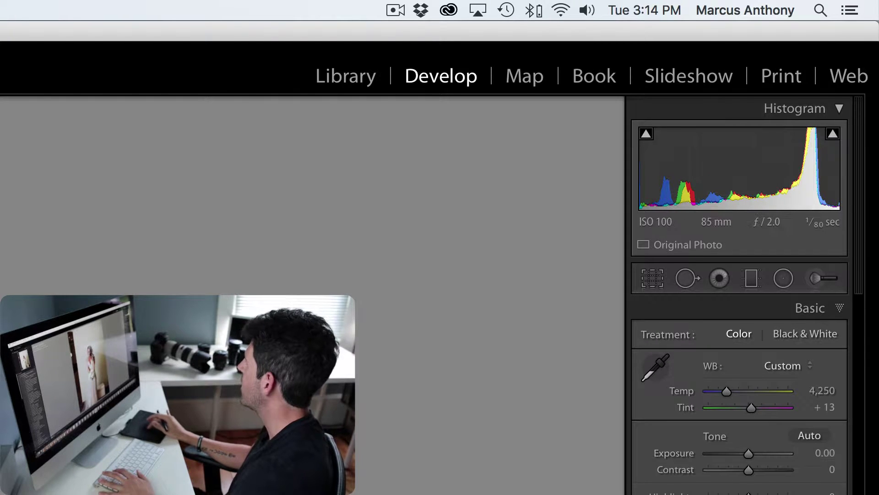
key("backslash")
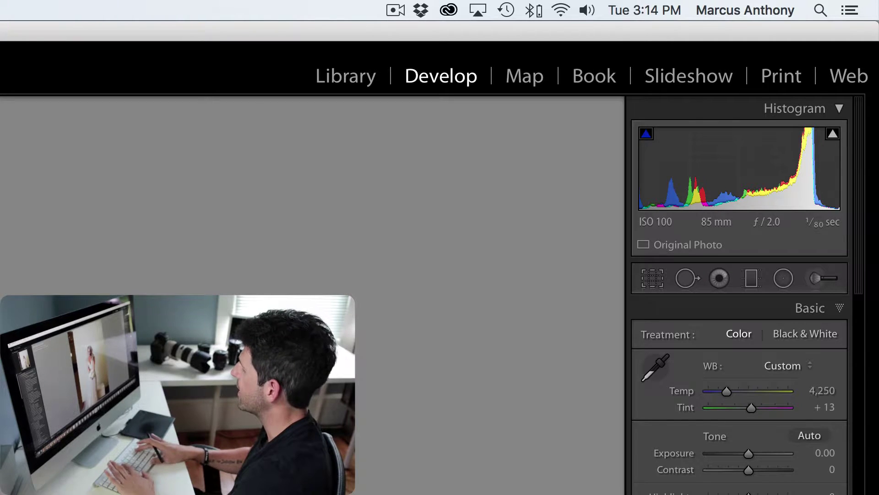
key("backslash")
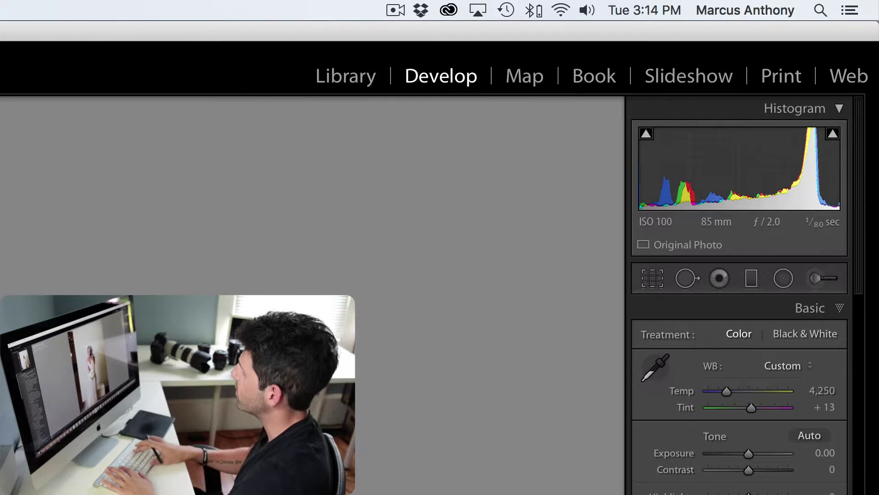
- Return Clarity to 0, try a value of -50 on the bride photo and undo it
key("backslash")
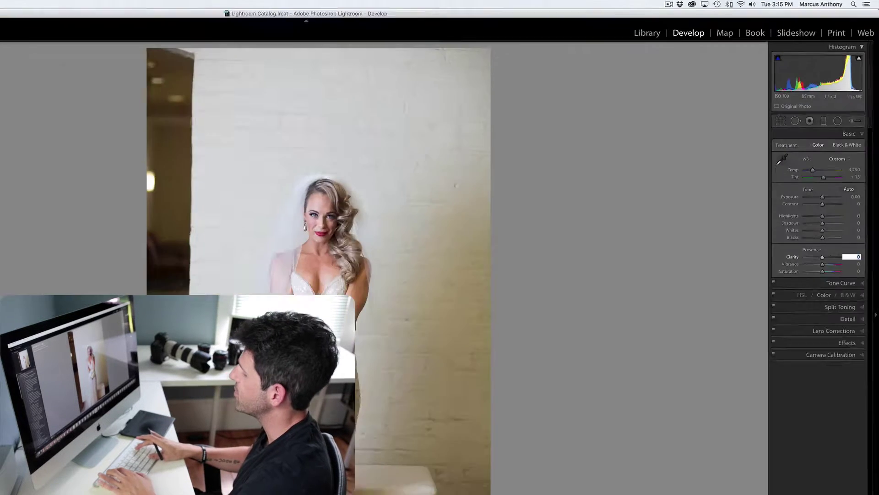
key("Return")
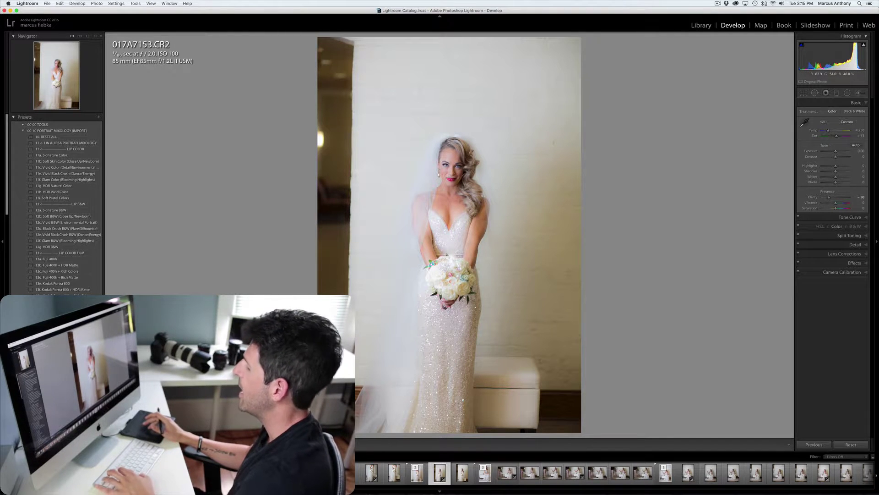
key("super+z")
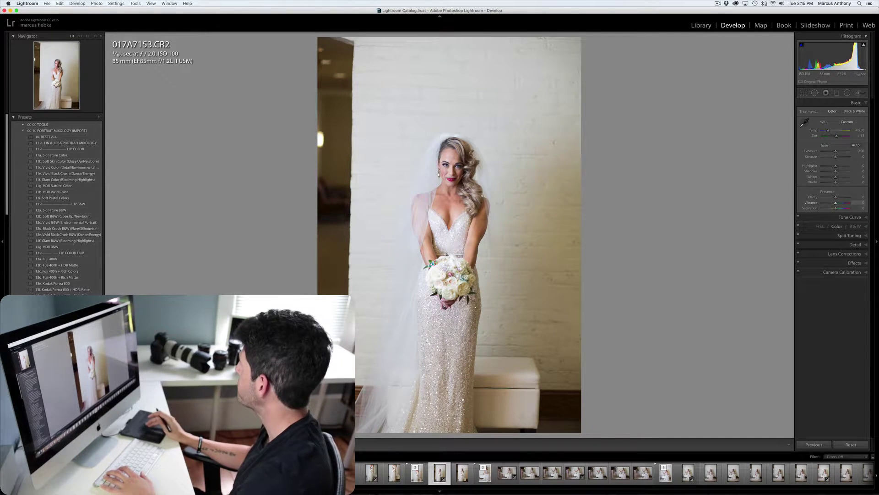
- Try a Vibrance value of +25 on the bride photo and return the value to 0
left_click(858, 203)
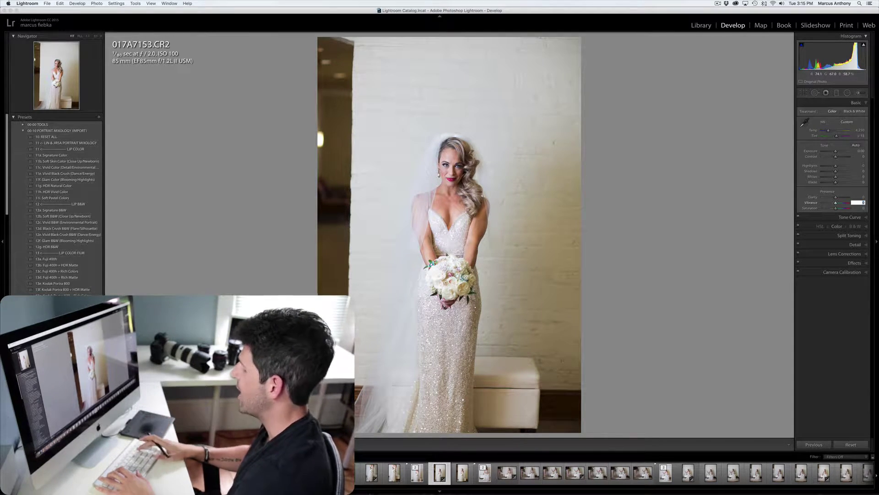
type("25")
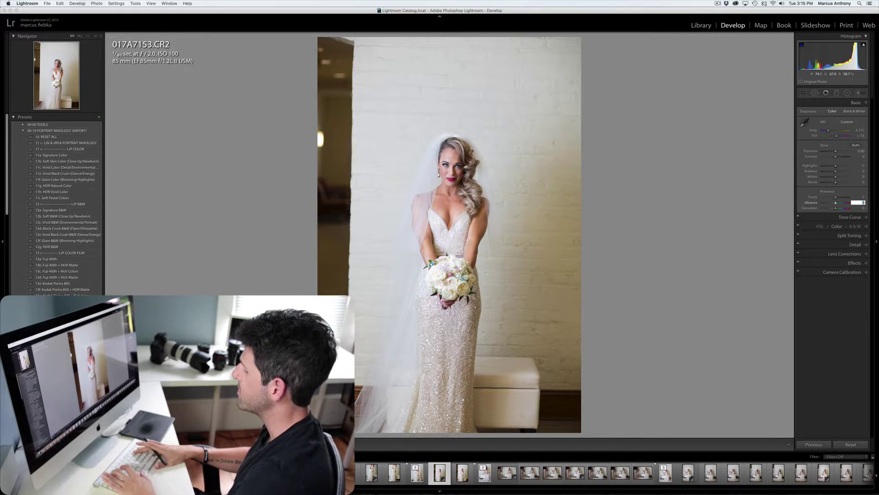
key("Return")
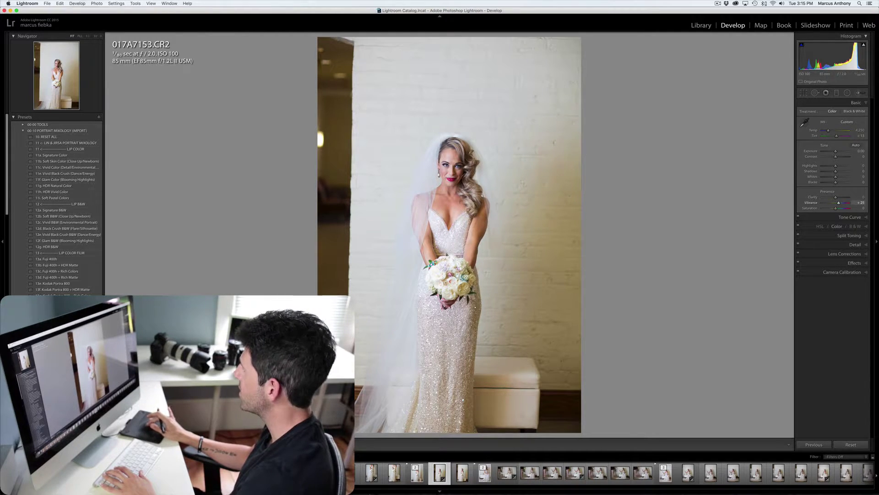
left_click(858, 202)
type("0")
key("Return")
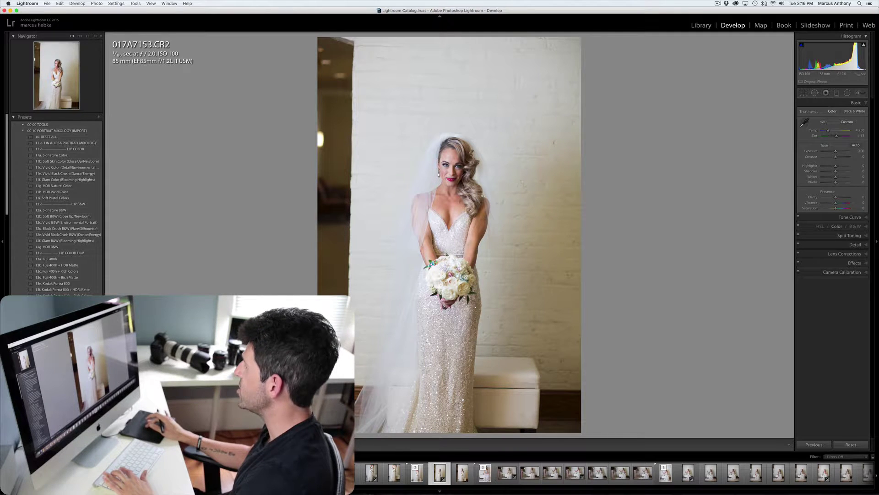
- Try a Saturation value of +25 on the bride photo and return the value to 0
left_click(858, 208)
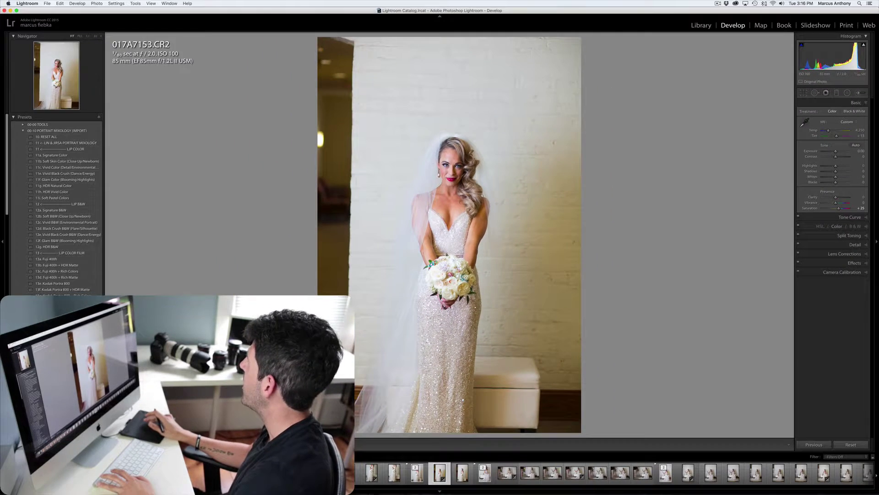
left_click(858, 208)
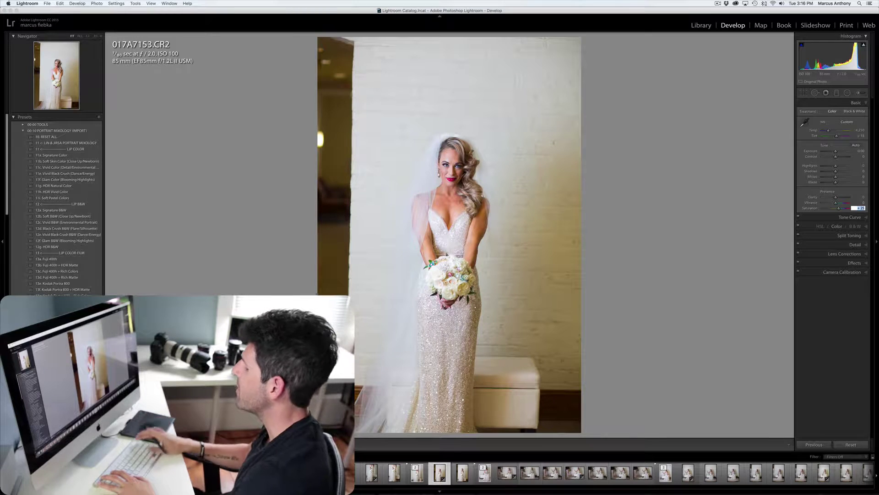
type("0")
key("Return")
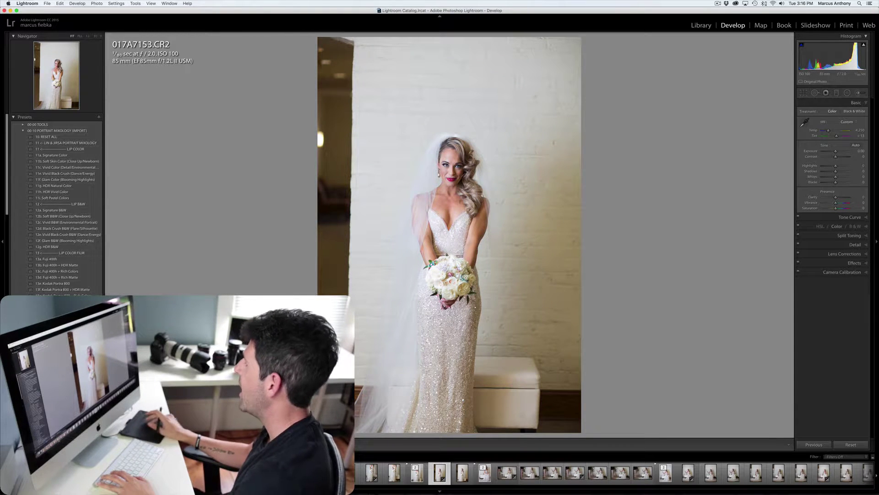
left_click(858, 208)
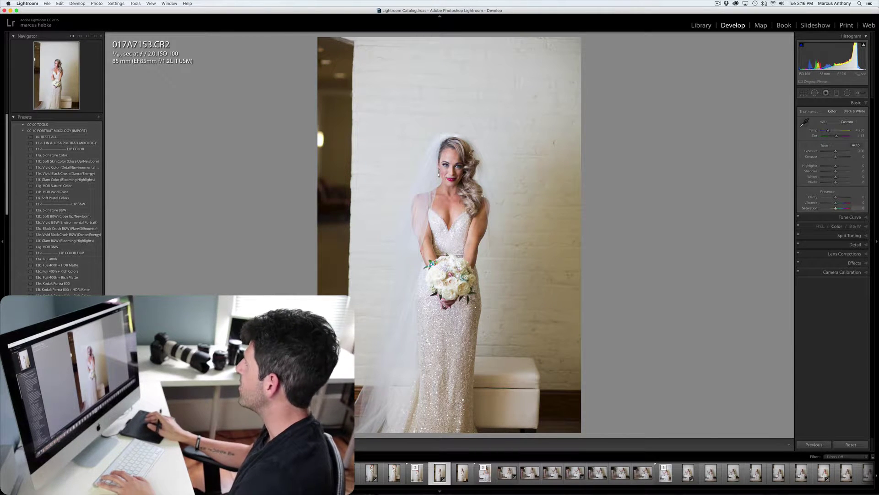
- Open the Tone Curve and try reshaping the bride photo's RGB curve, first lifting the shadows, then forming a steep high-contrast S-curve
left_click(858, 208)
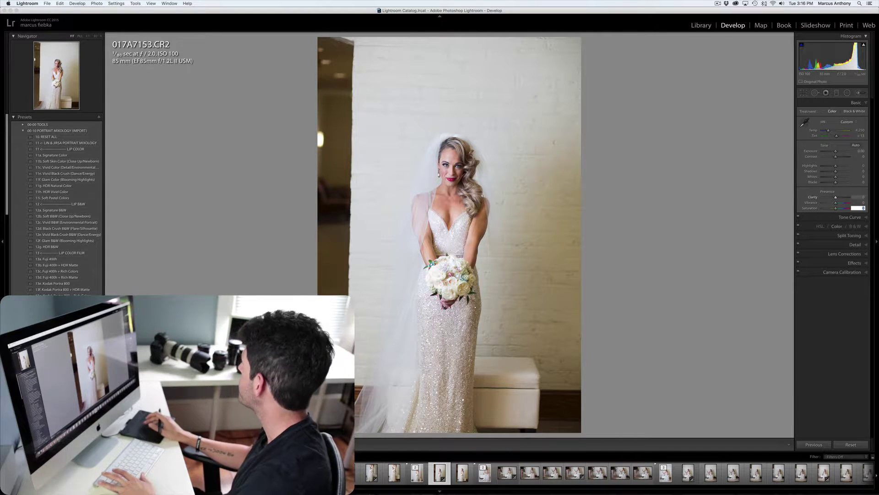
left_click(850, 217)
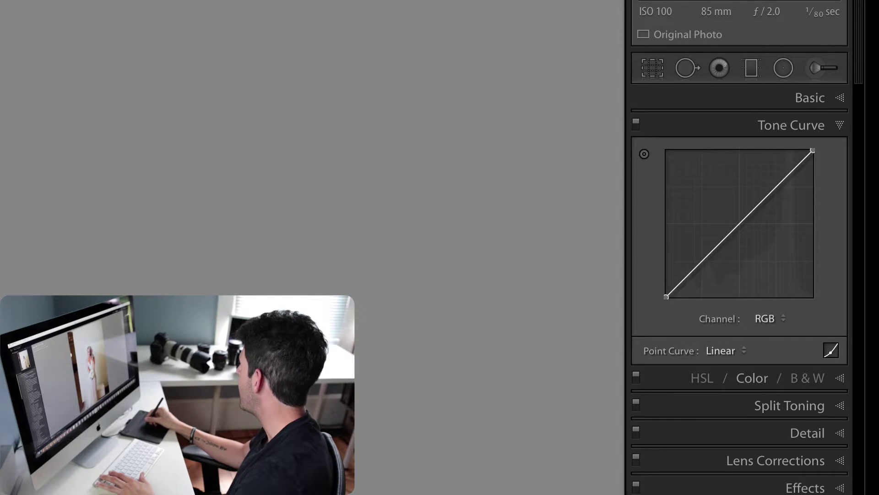
left_click_drag(697, 266, 694, 257)
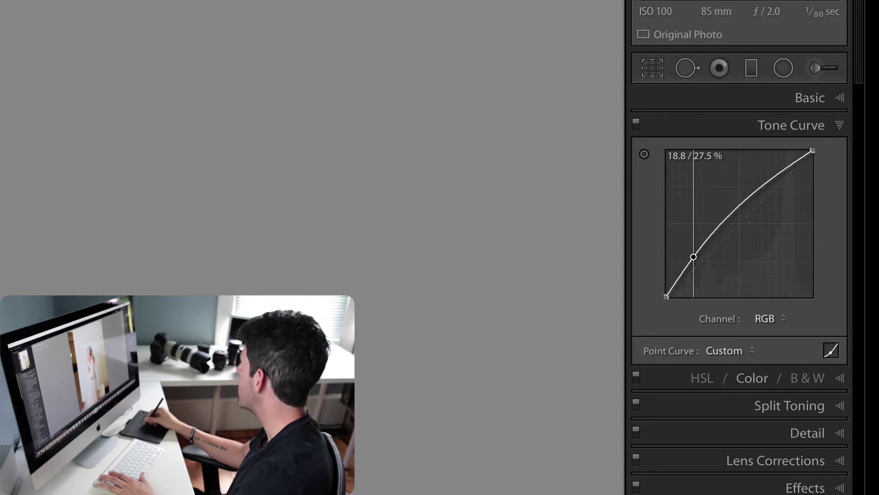
left_click_drag(694, 257, 697, 268)
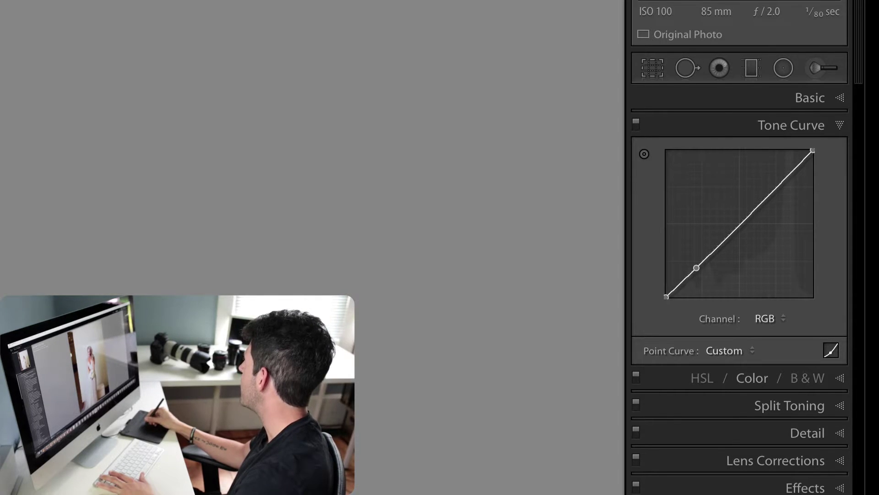
left_click_drag(779, 185, 749, 183)
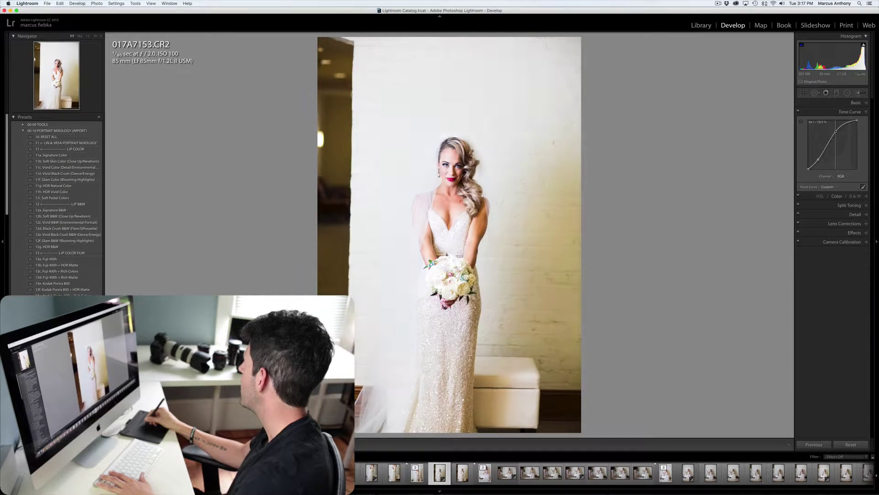
left_click_drag(818, 159, 825, 162)
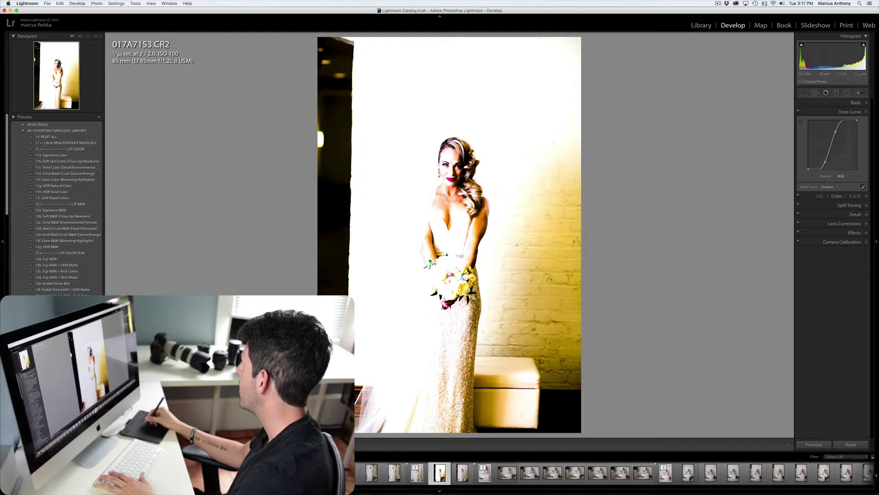
- Keep the RGB channel, try the Strong Contrast point curve on the bride photo and return the curve to Linear
left_click(841, 176)
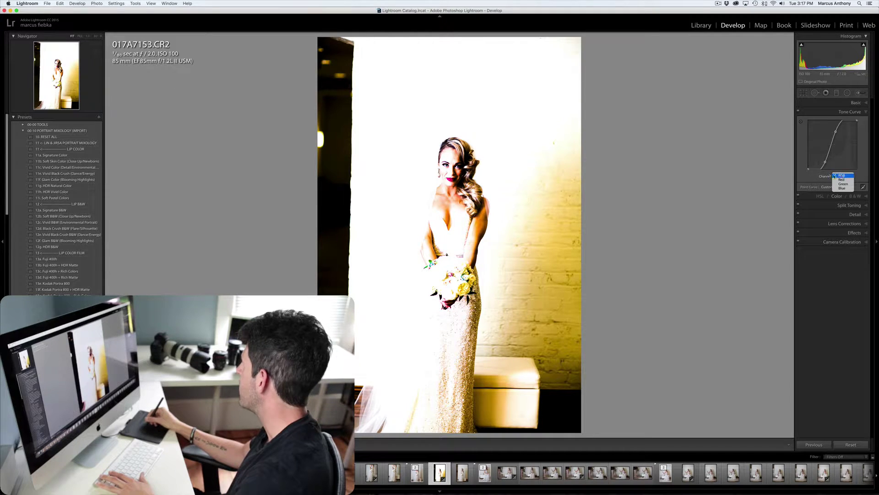
left_click(835, 175)
left_click(827, 187)
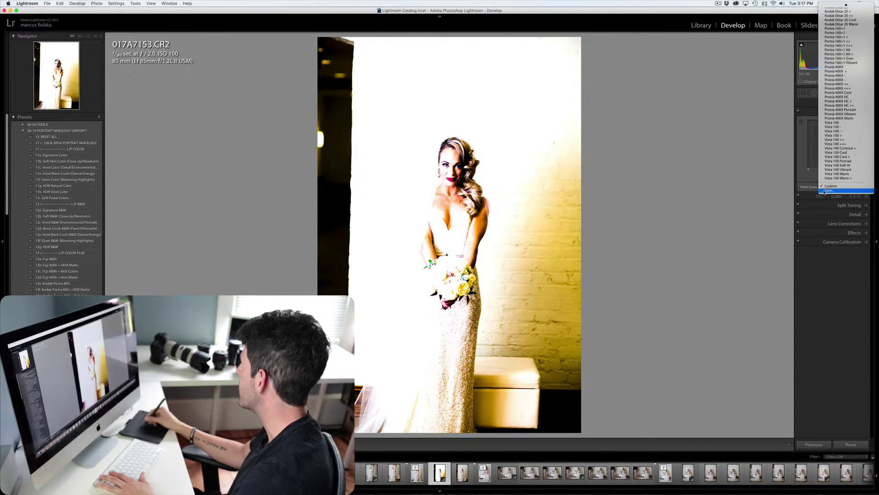
mouse_move(855, 3)
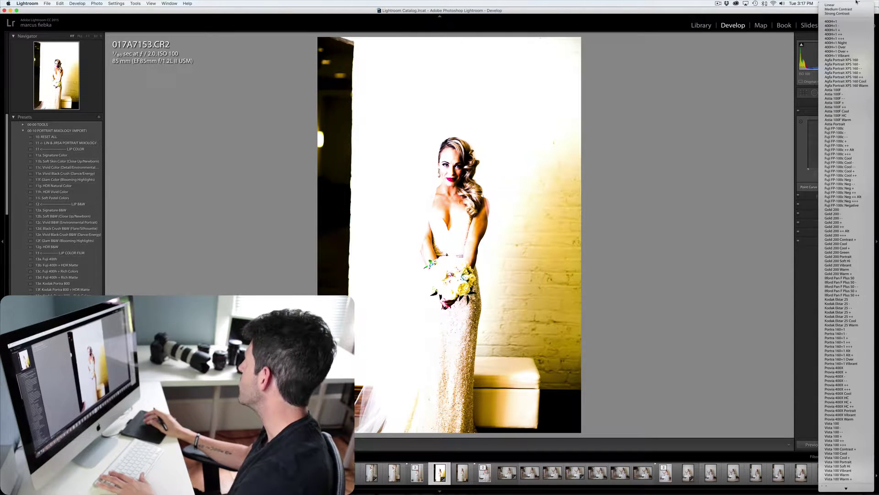
left_click(836, 13)
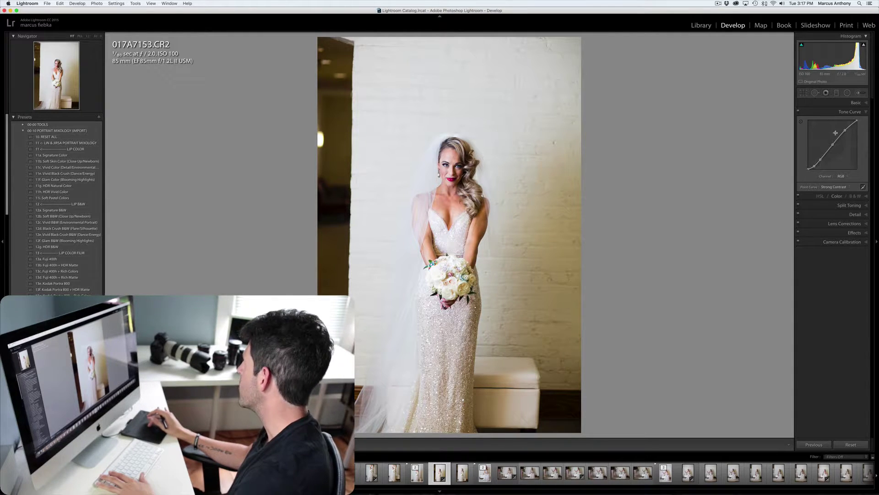
left_click(833, 188)
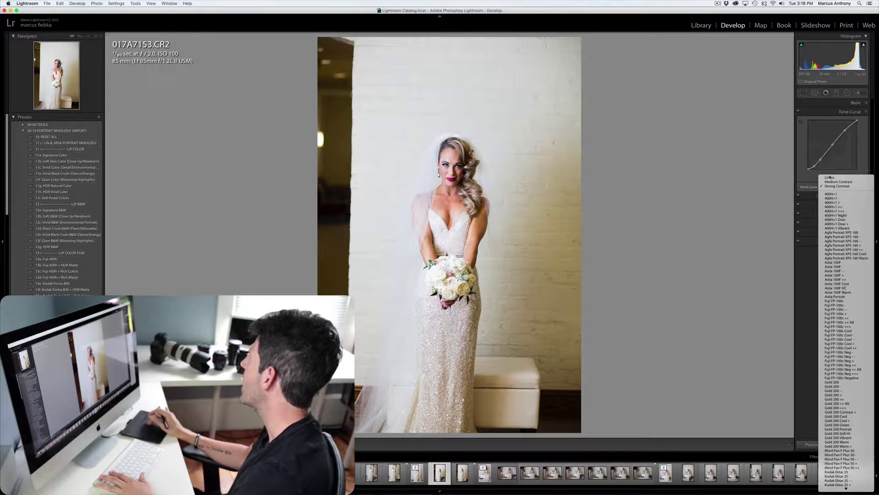
left_click(830, 178)
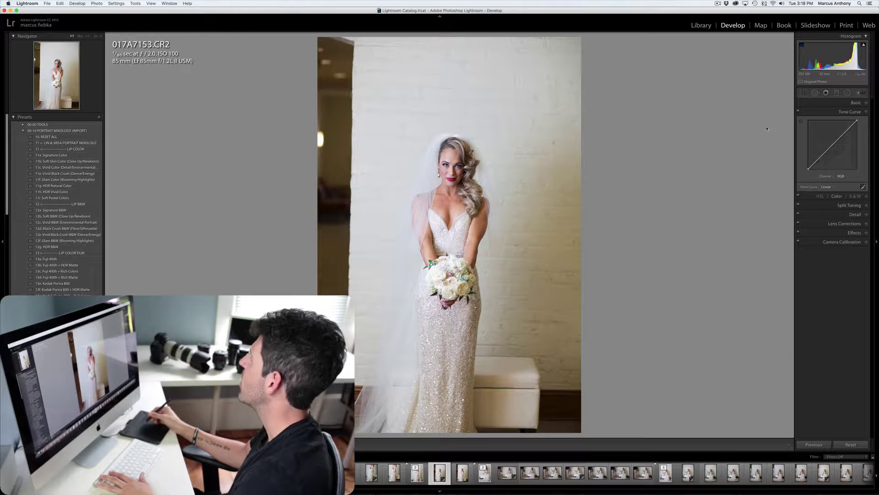
- Compare the HSL, Color and B&W versions of the color adjustments for the bride photo, ending on the Color version
left_click(848, 196)
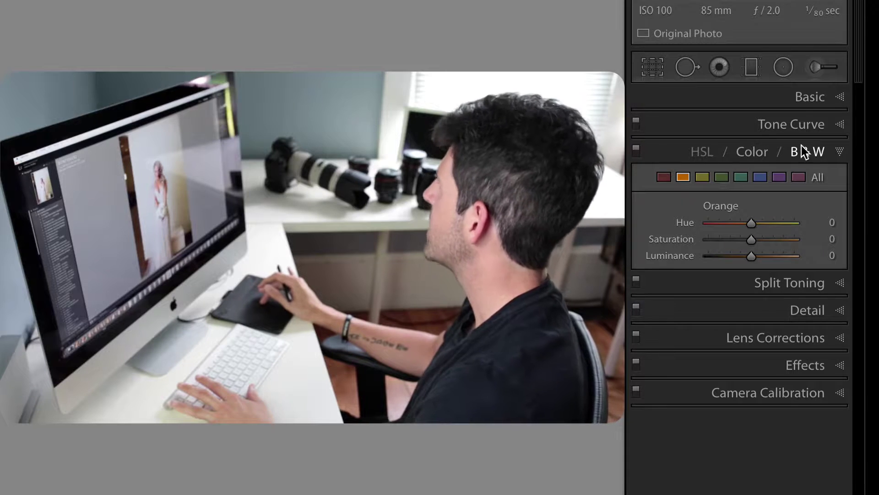
left_click(748, 156)
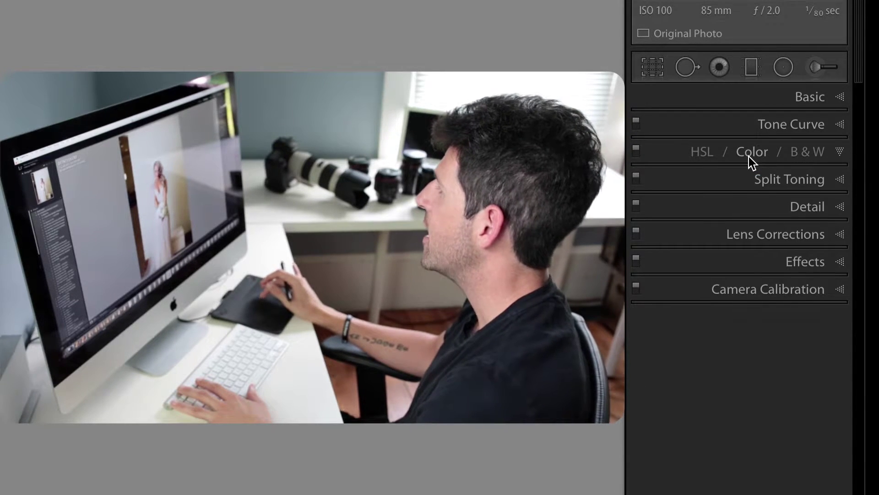
left_click(661, 157)
left_click(709, 149)
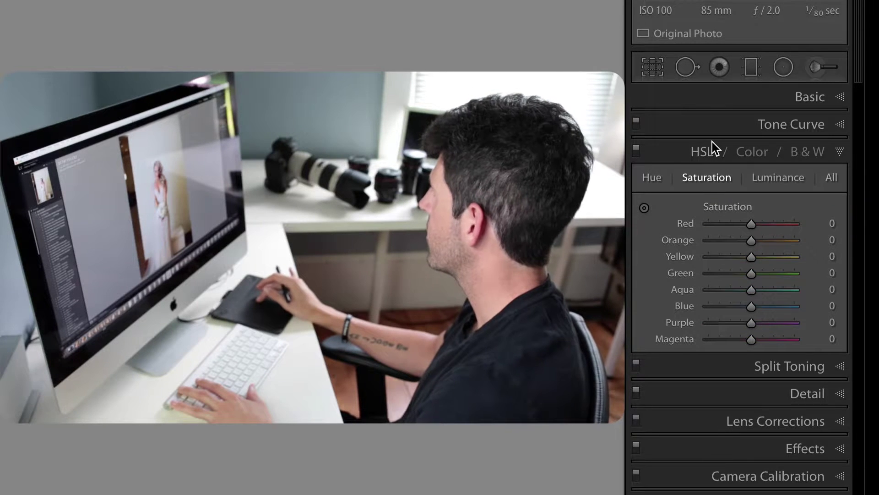
left_click(746, 150)
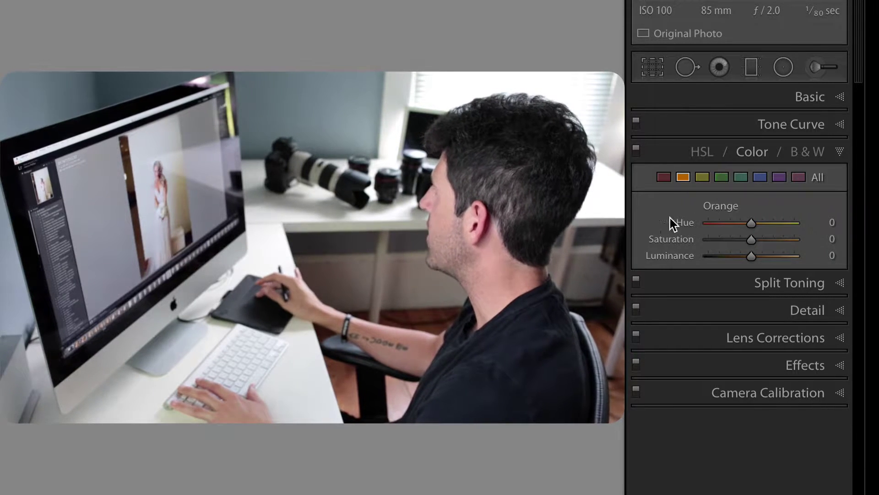
left_click(714, 153)
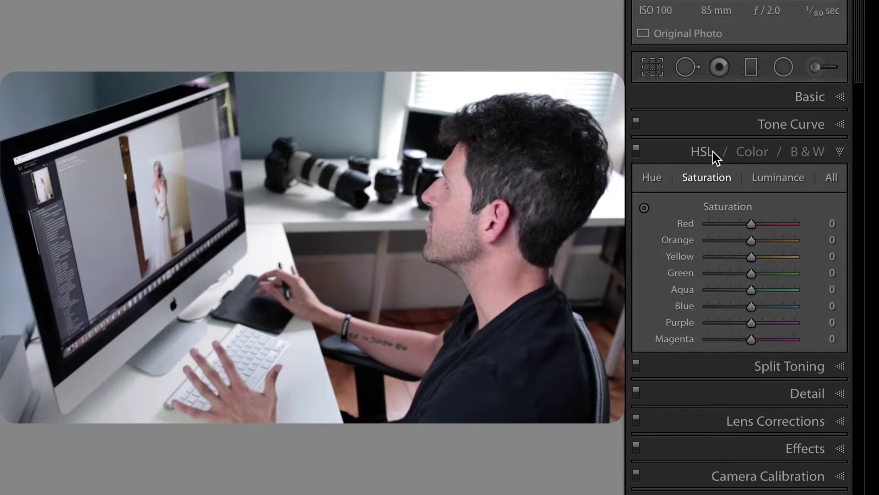
left_click(752, 157)
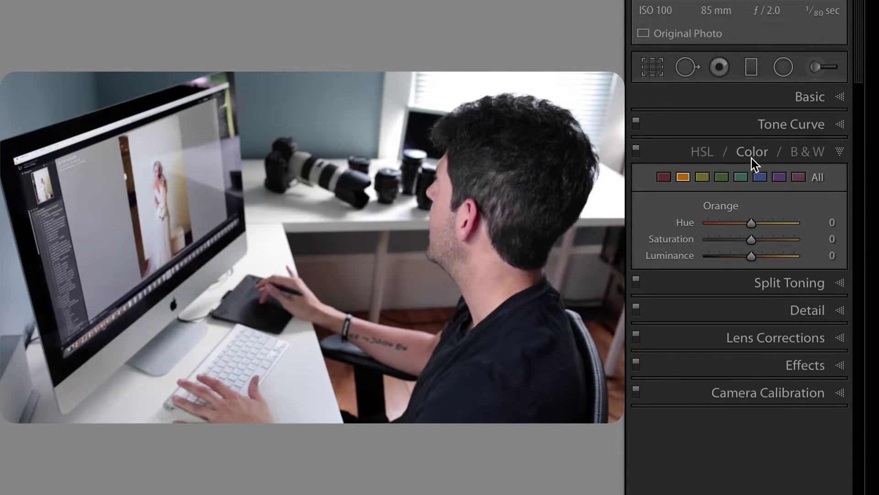
left_click(714, 152)
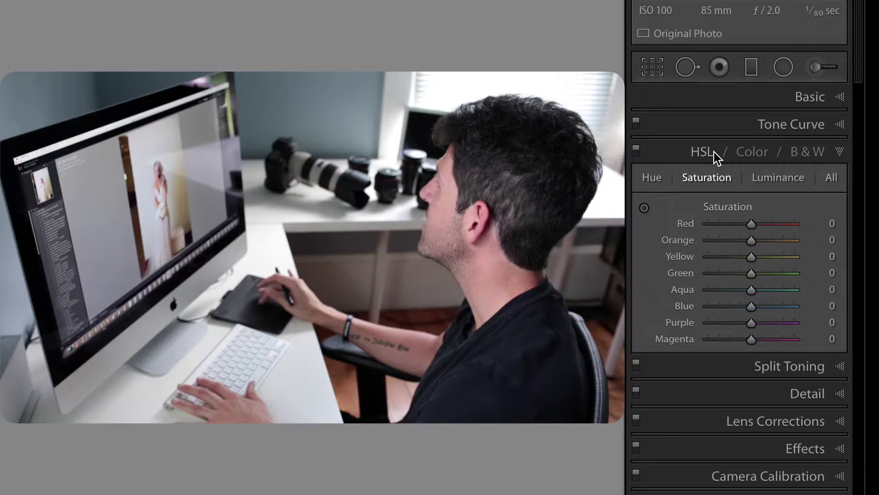
left_click(819, 152)
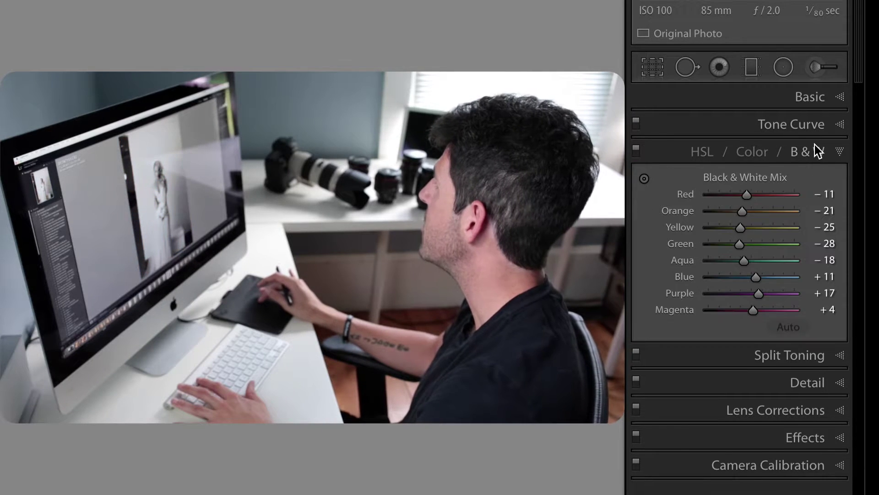
left_click(755, 153)
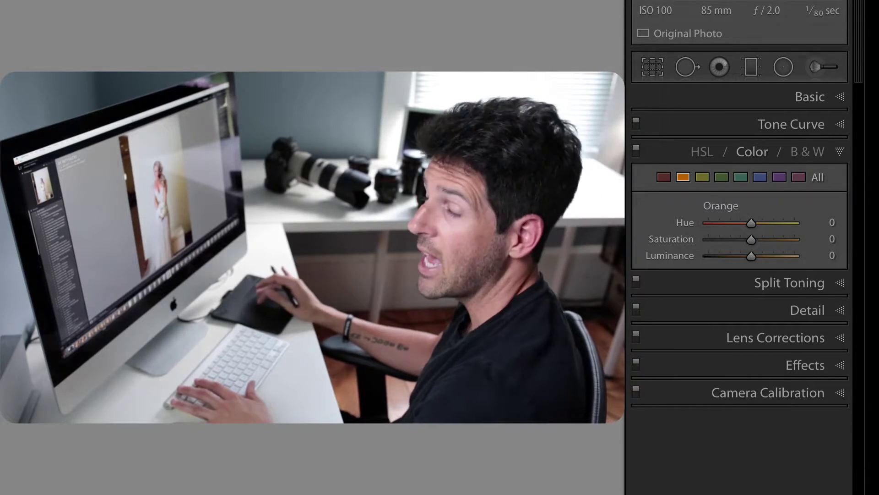
- Try an Orange saturation of -25 and an Orange luminance of +10 on the bride photo
left_click(825, 238)
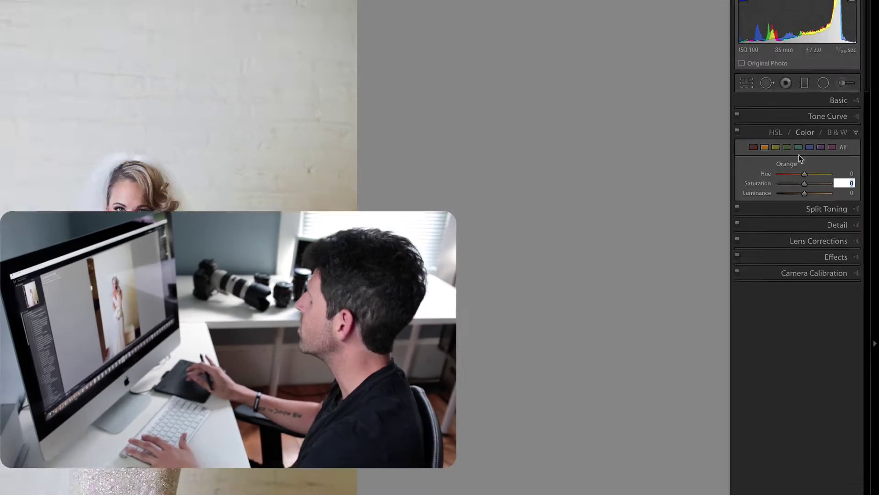
type("-25")
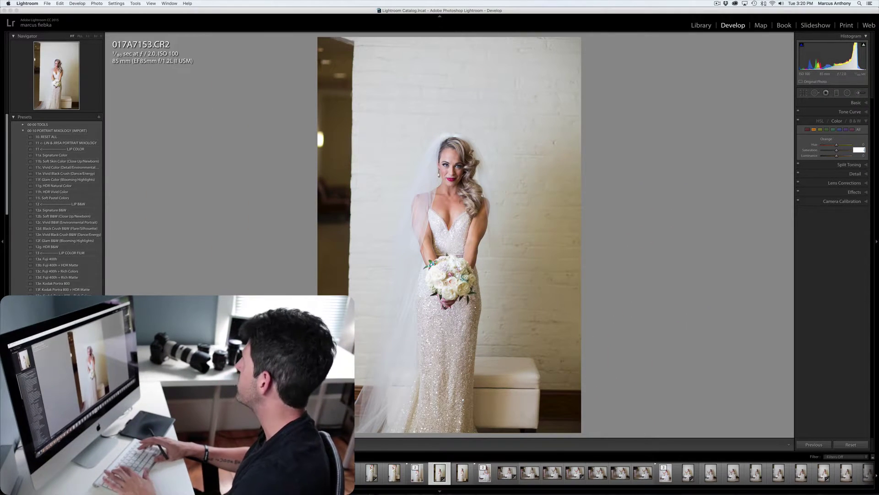
key("Return")
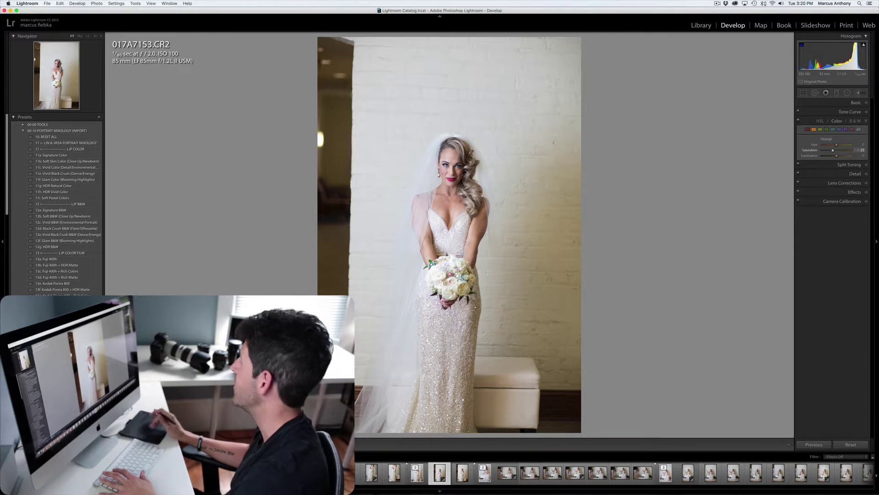
left_click(859, 155)
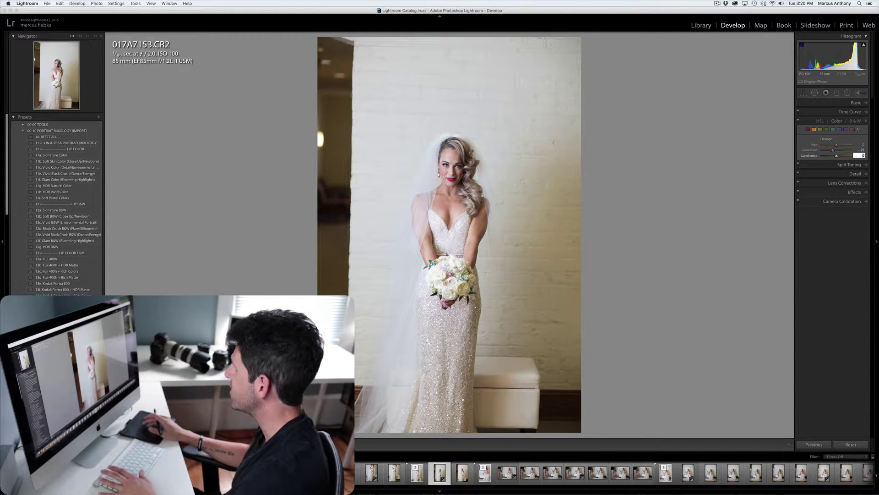
type("10")
key("Return")
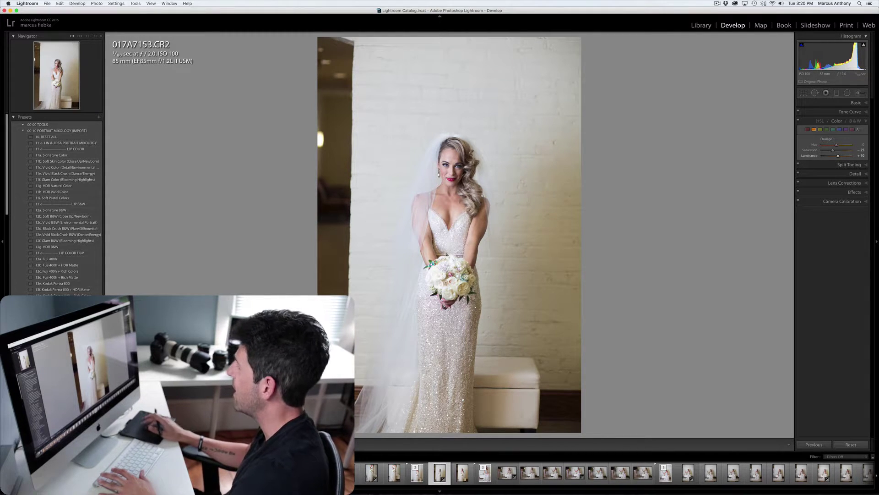
- Raise the Orange luminance to +100 as a test, and return both Orange luminance and saturation to 0
key("equal")
key("equal")
key("equal")
key("equal")
key("equal")
key("equal")
key("equal")
key("equal")
key("equal")
key("equal")
key("equal")
key("equal")
key("equal")
key("equal")
key("equal")
key("equal")
key("equal")
key("equal")
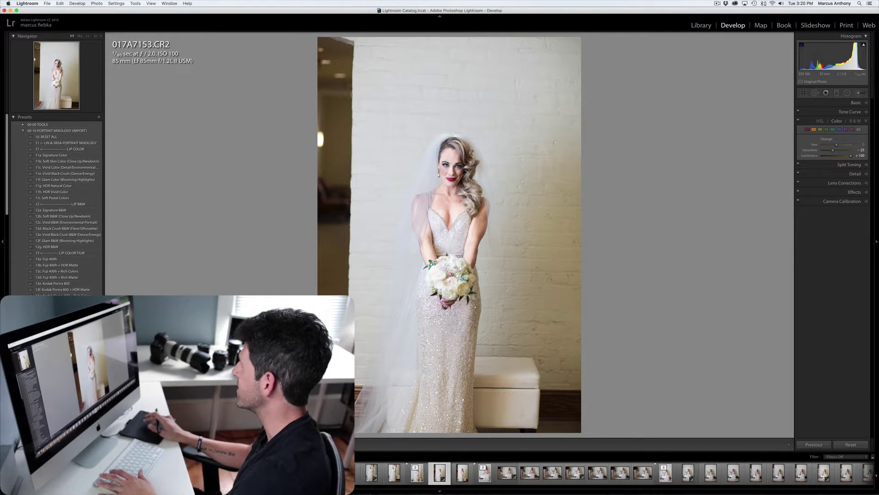
left_click(859, 155)
type("0")
key("Return")
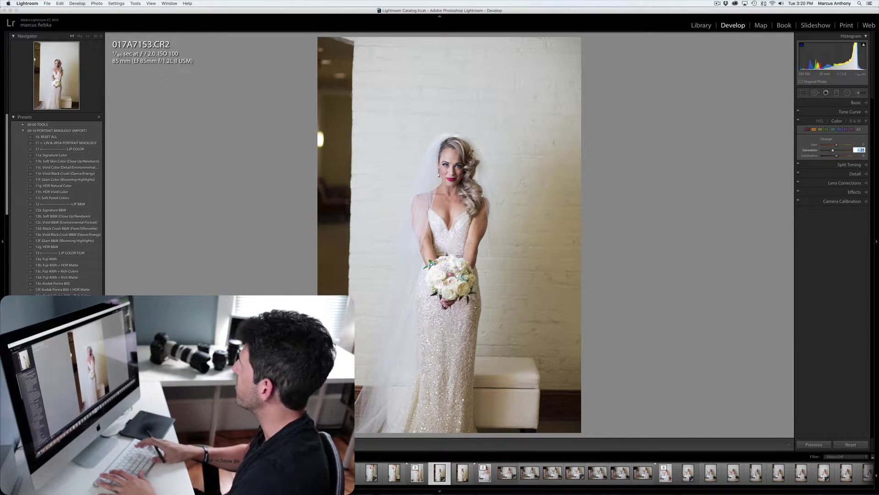
type("0")
key("Return")
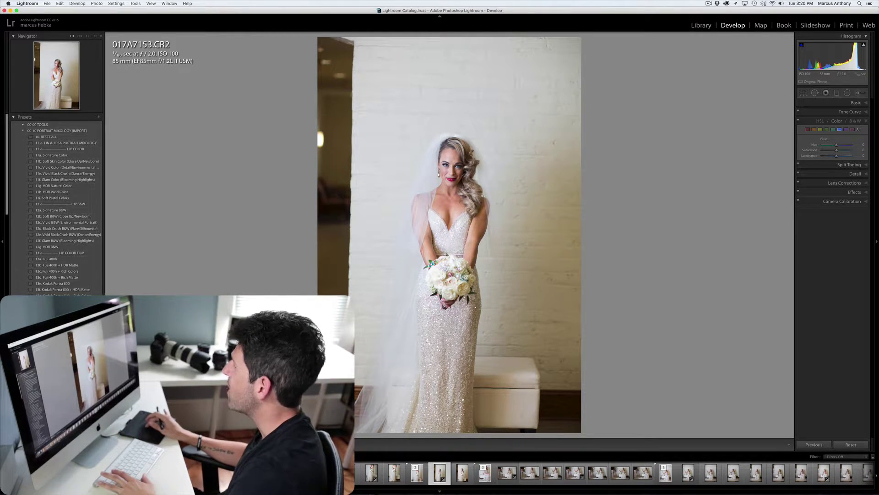
- Try a Blue saturation value of -40 on the bride photo and return it to 0
left_click(859, 150)
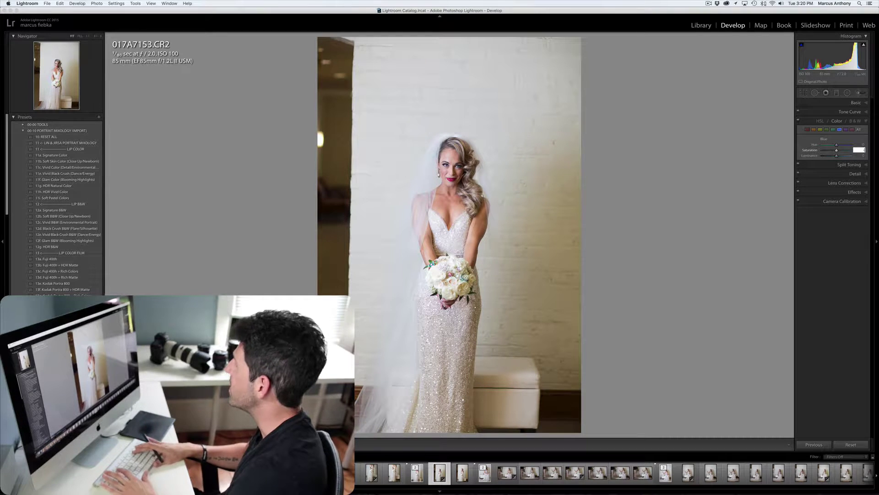
type("-40")
key("Return")
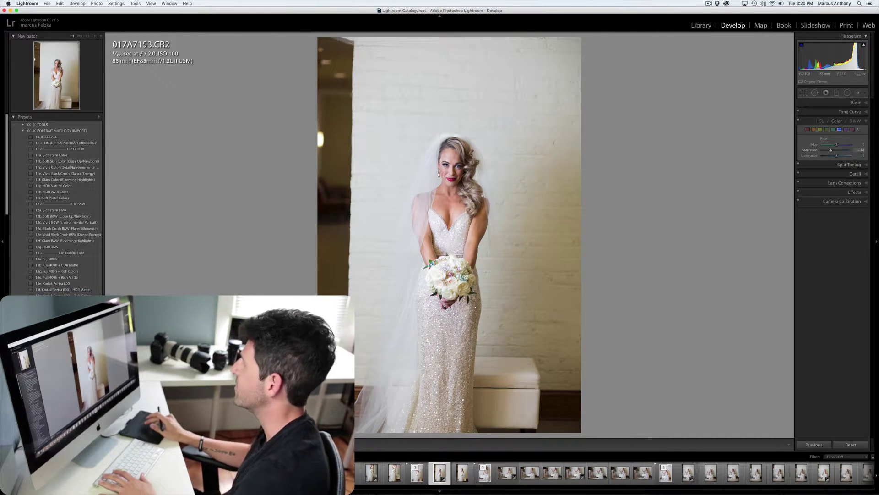
left_click(860, 150)
type("0")
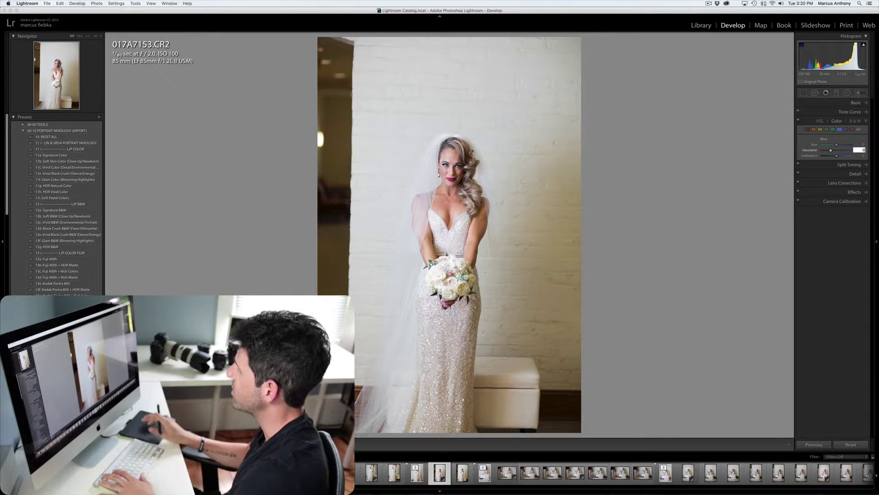
key("Return")
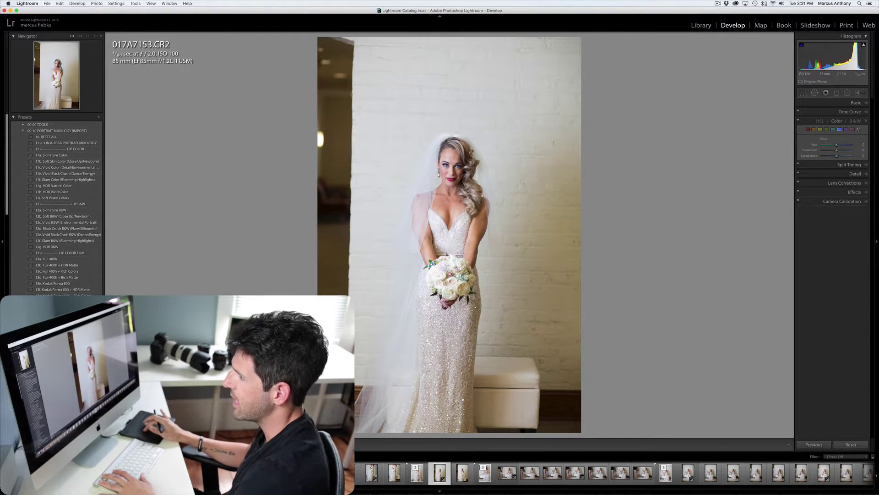
- Try the 11h. HDR Vivid Color preset with a Blue saturation of -50, and reset the bride photo's develop settings
left_click(52, 191)
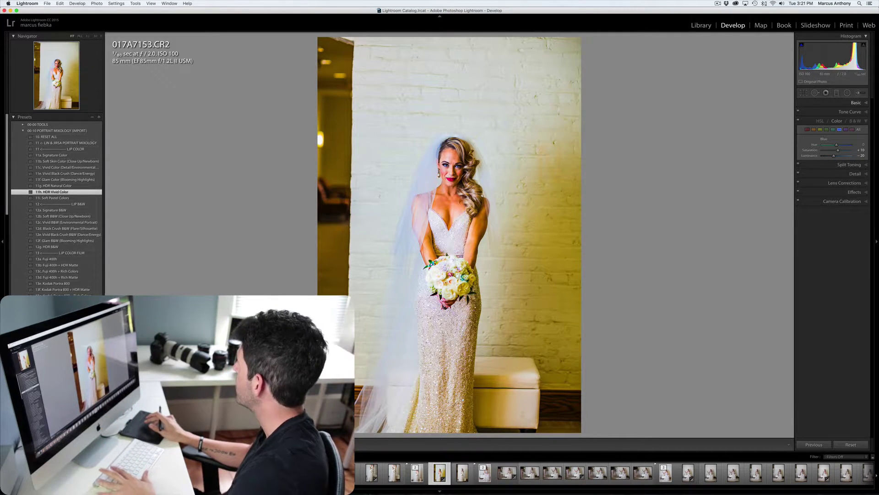
left_click(860, 150)
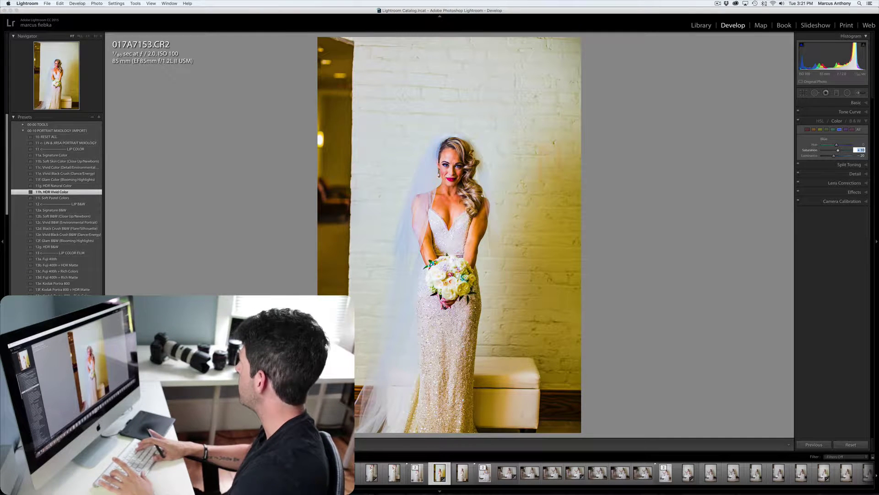
type("- 5")
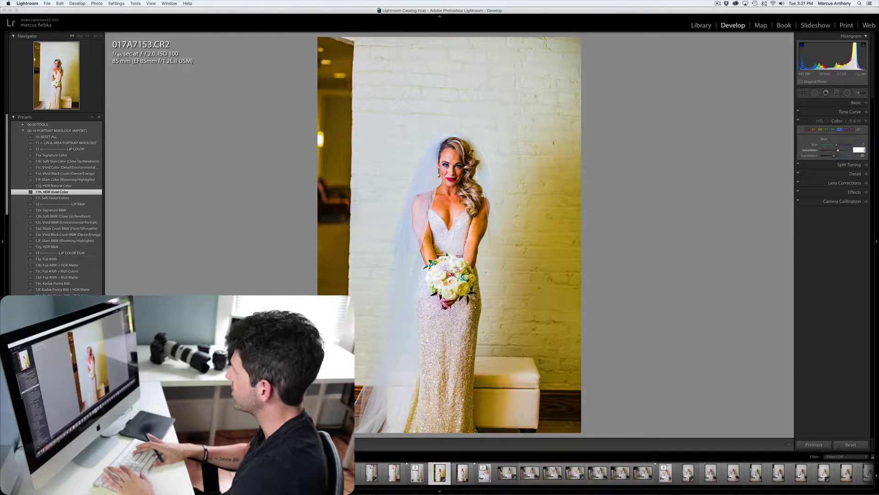
type("0")
key("Return")
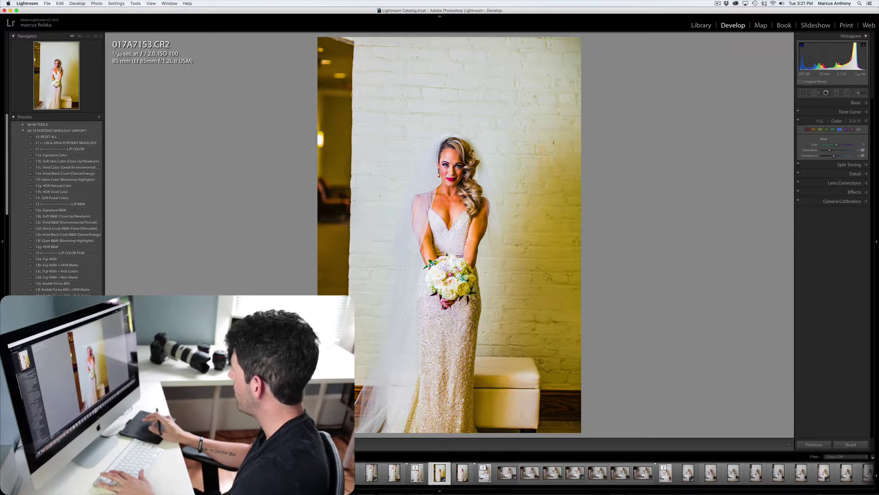
left_click(851, 444)
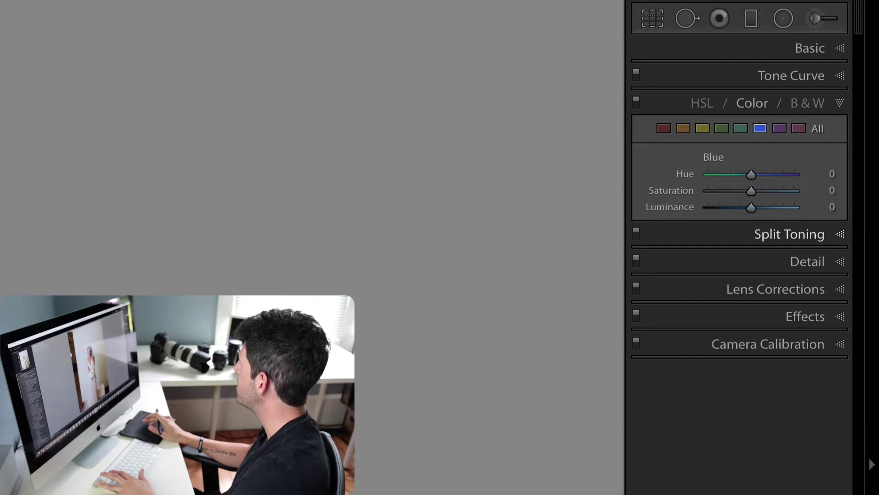
- Examine the Sharpening and Noise Reduction settings in the Detail section without changing the bride photo
left_click(789, 234)
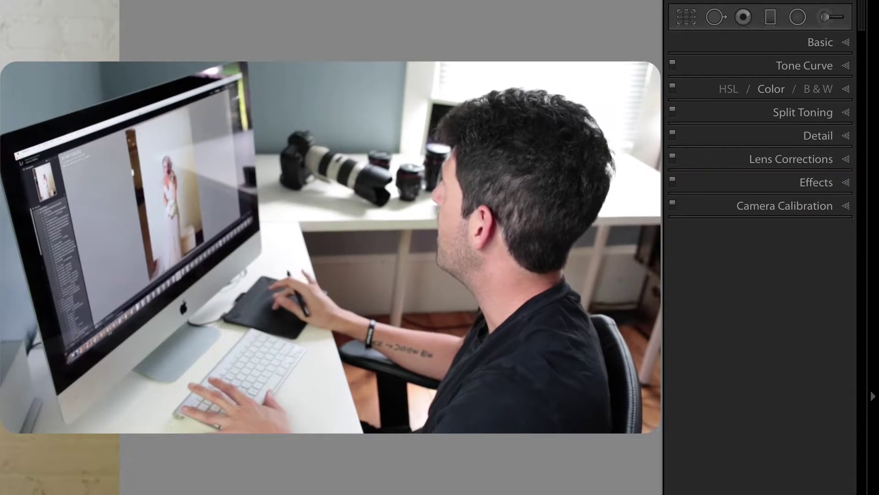
left_click(818, 136)
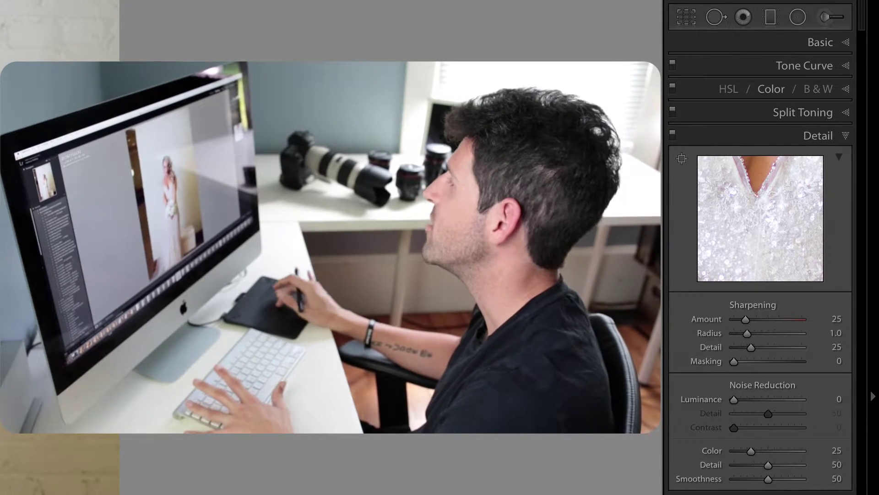
left_click_drag(746, 319, 734, 319)
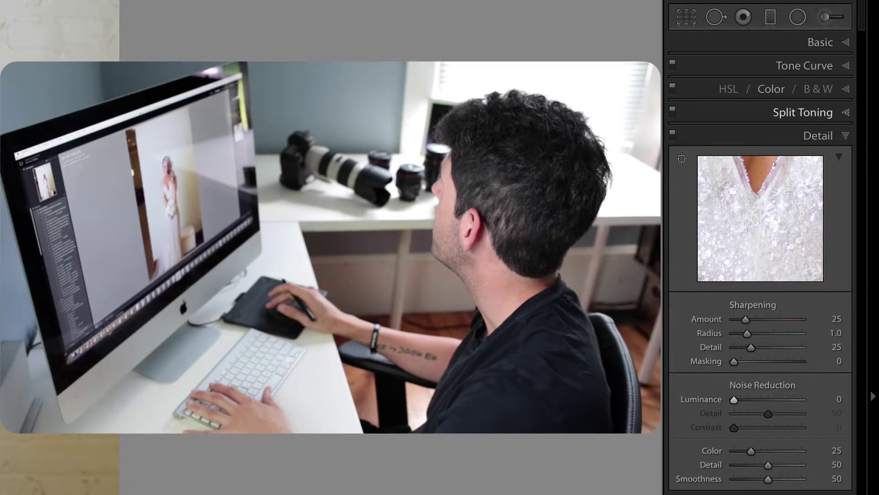
left_click(818, 135)
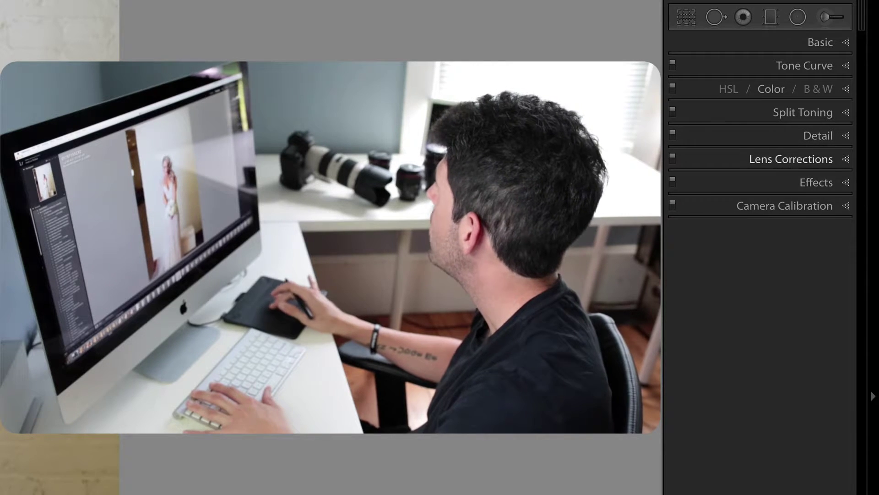
- Compare the bride photo with and without lens profile corrections, leaving the corrections enabled
left_click(791, 159)
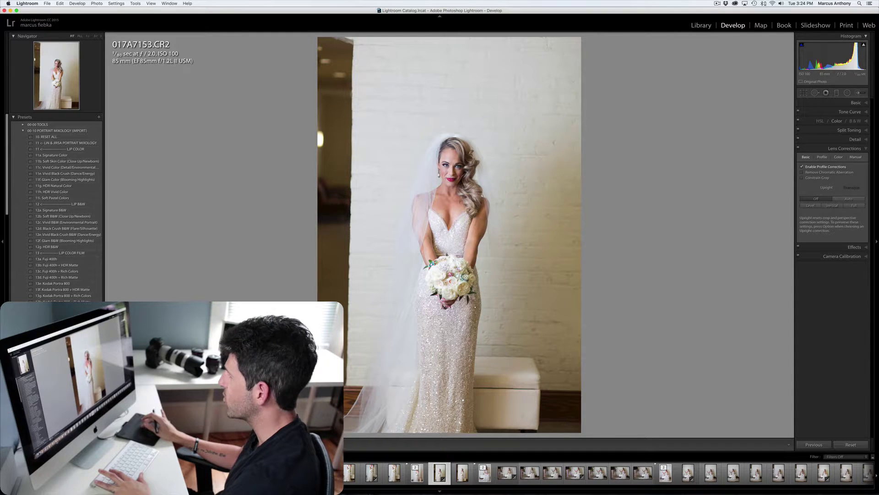
left_click(802, 166)
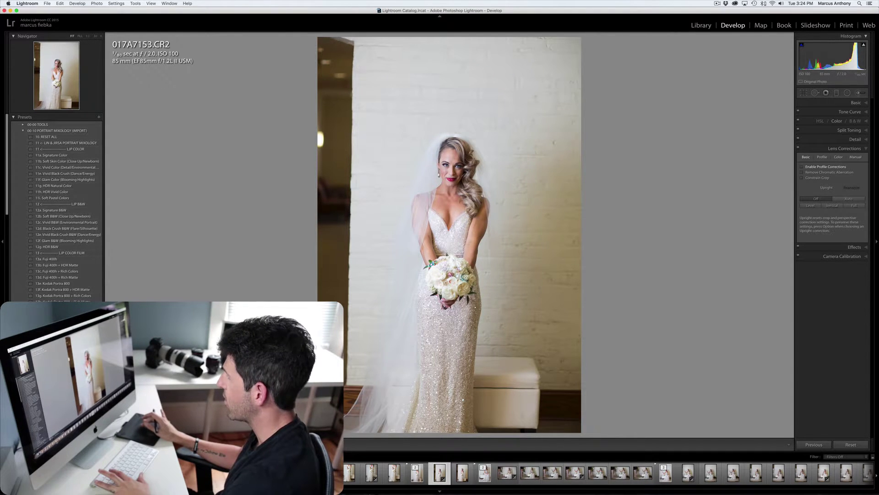
left_click(802, 167)
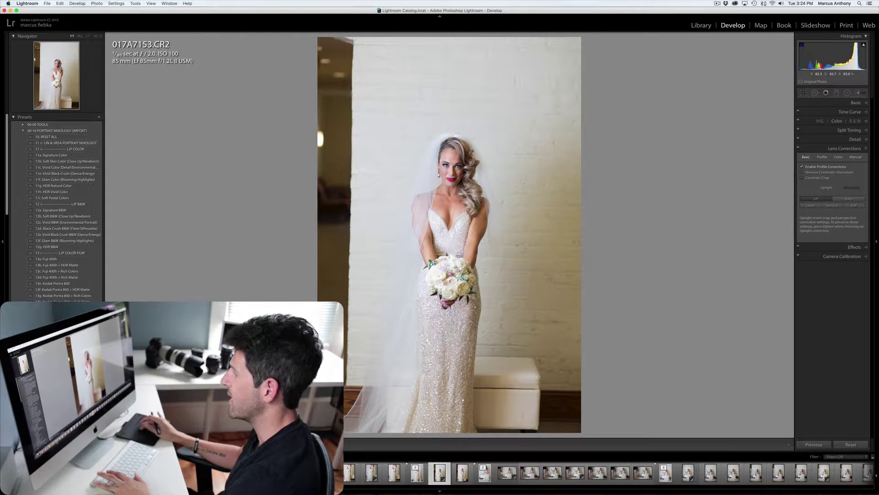
- Try removing chromatic aberration, view the defringe color settings, and turn the chromatic aberration removal off again
left_click(802, 172)
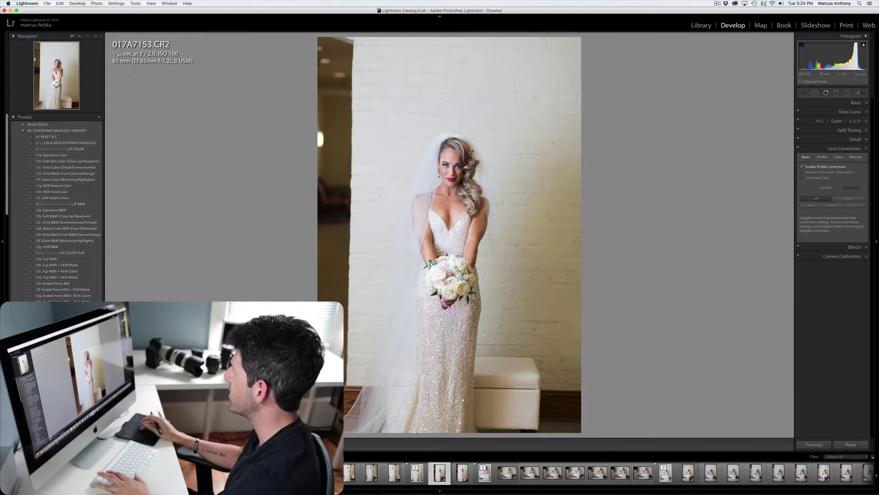
left_click(829, 172)
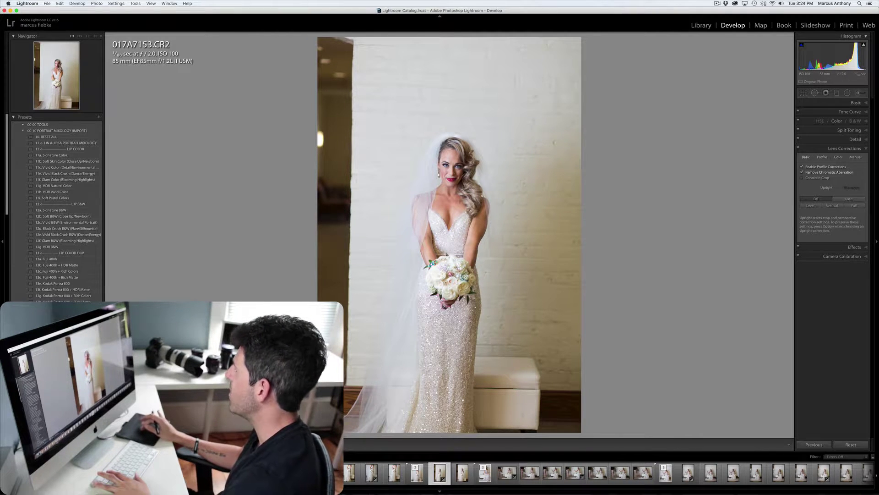
left_click(839, 157)
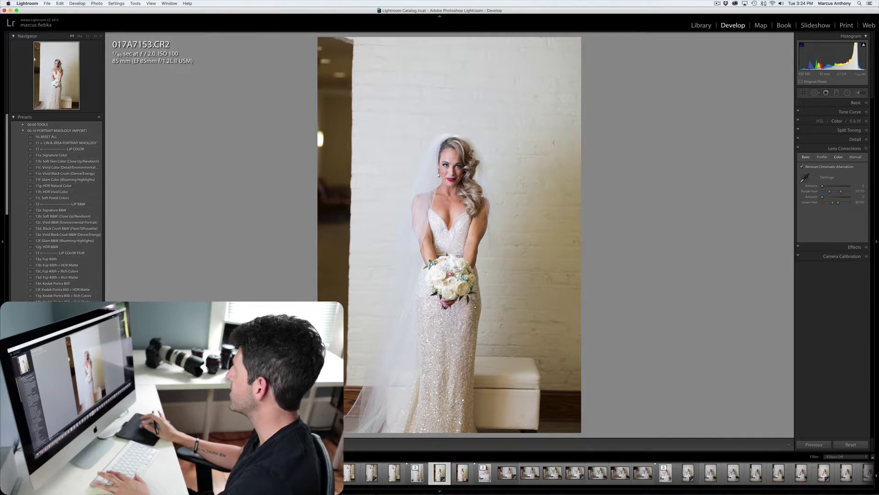
left_click(806, 156)
left_click(802, 171)
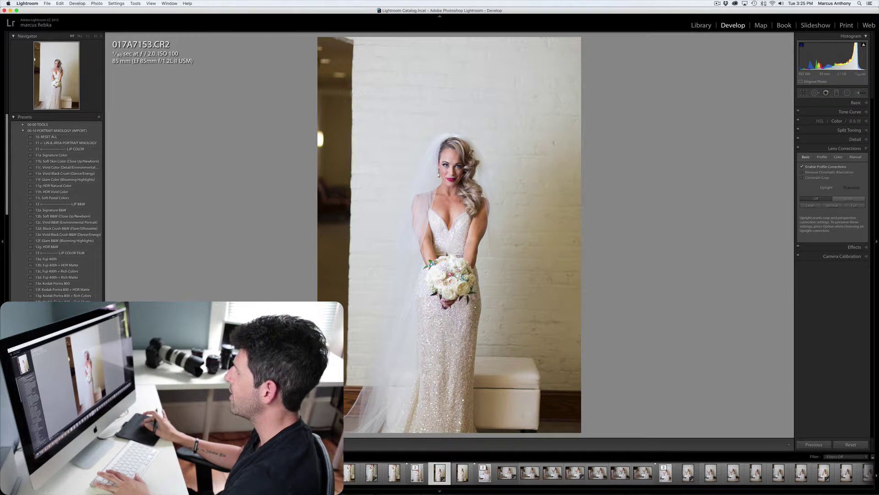
- Compare the Auto Upright correction with the uncorrected bride photo, leaving Auto applied
left_click(848, 199)
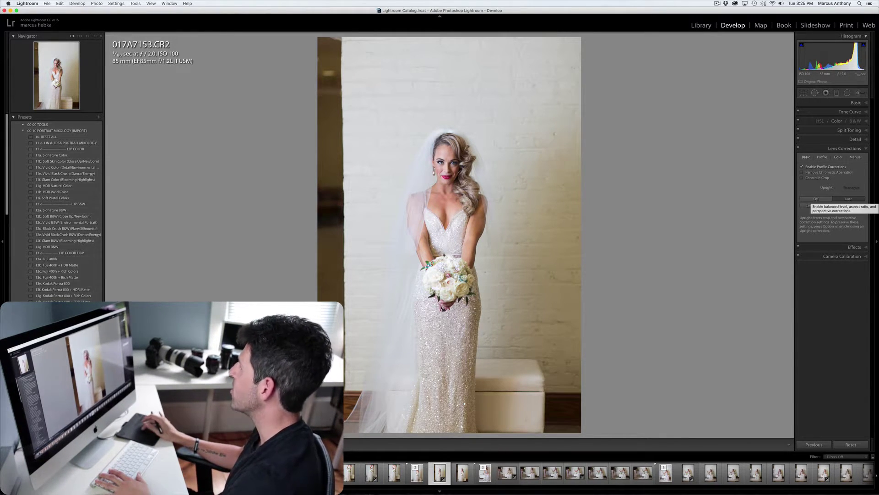
left_click(849, 199)
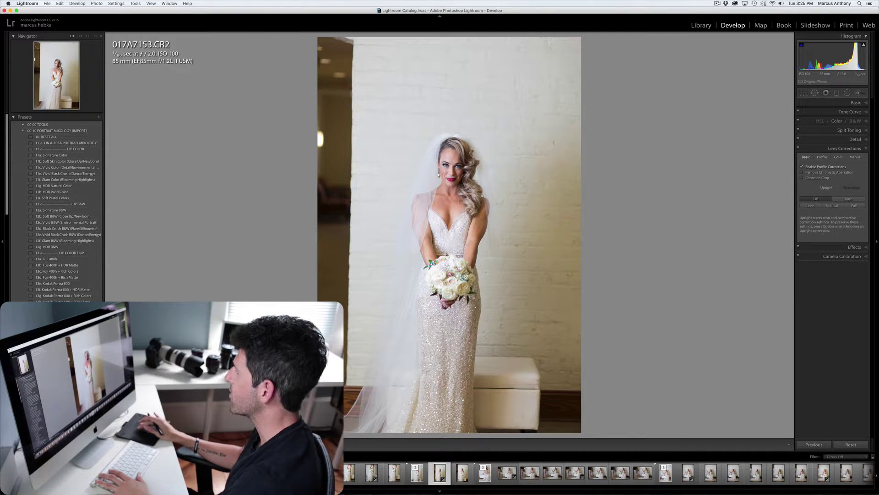
key("super+z")
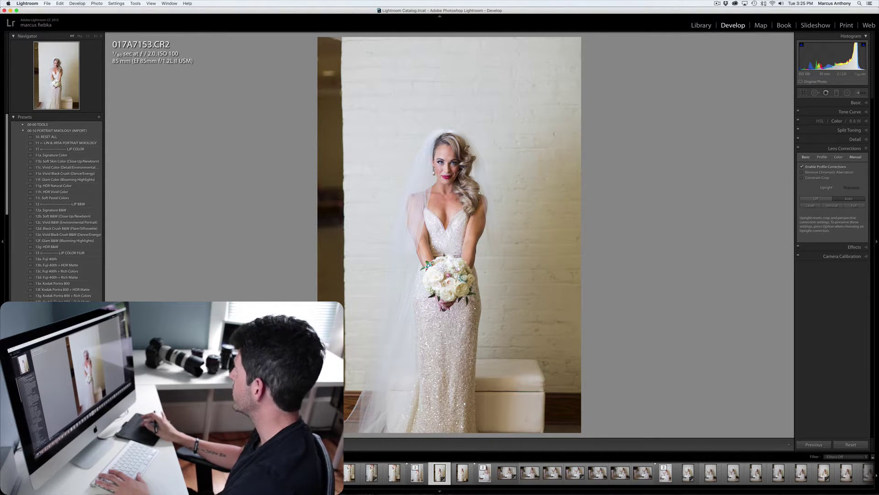
- Set the manual lens correction's Rotate value to +2.0 for the bride photo
left_click(855, 157)
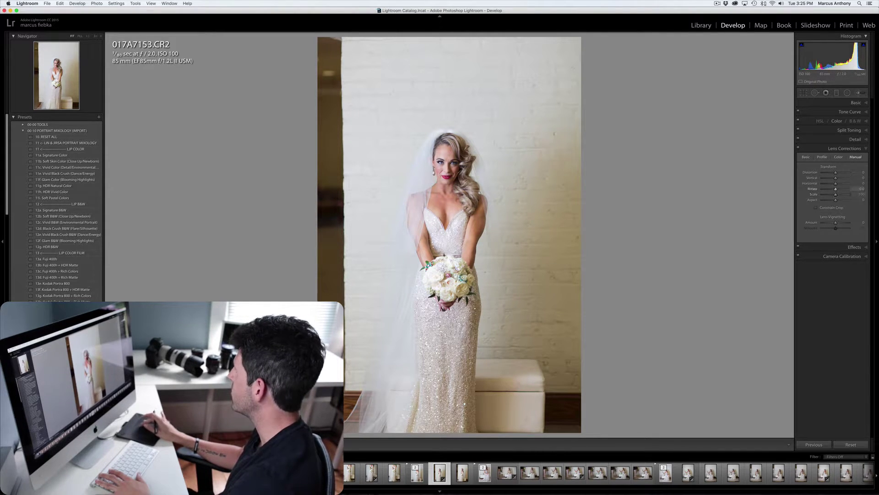
left_click(858, 189)
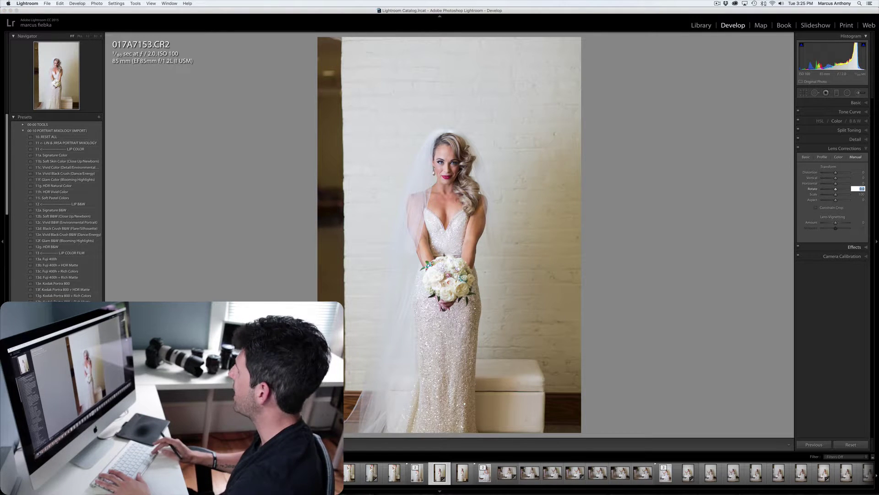
key("Up")
key("Up")
key("Up")
key("Up")
key("Up")
key("Up")
key("Up")
key("Up")
key("Up")
key("Up")
key("Up")
key("Up")
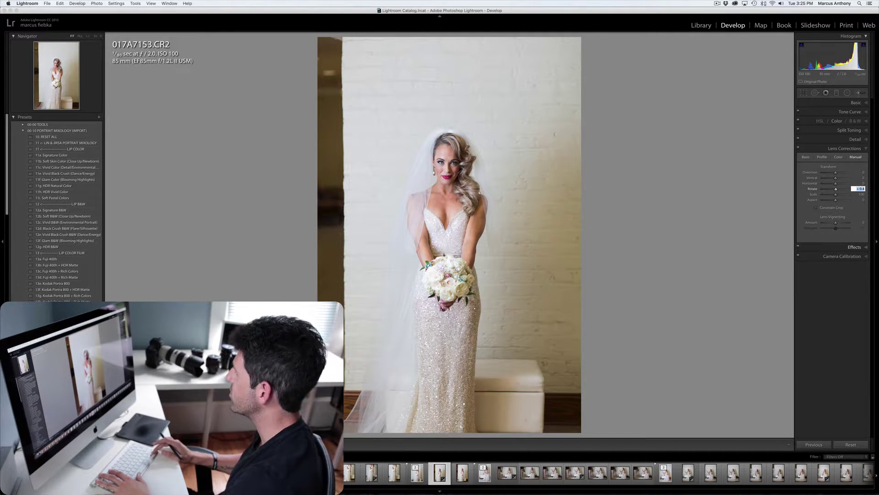
key("Up")
key("Up")
key("Up")
key("Up")
key("Up")
key("Up")
key("Up")
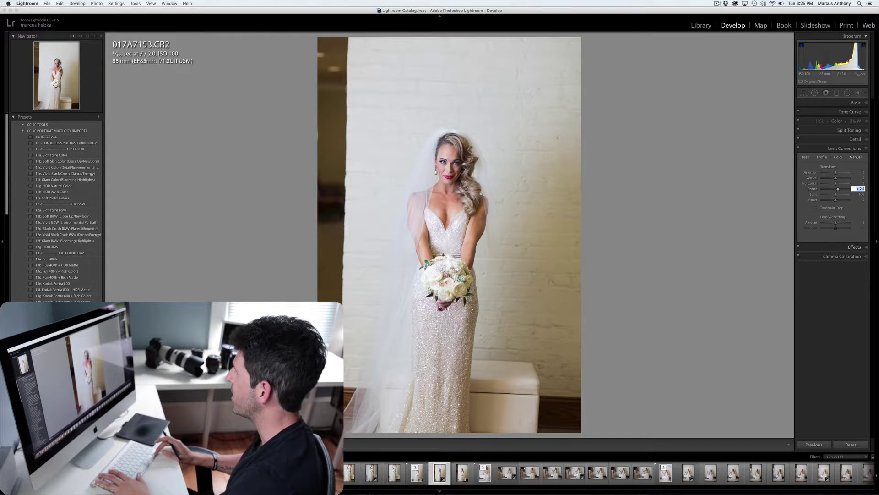
key("Return")
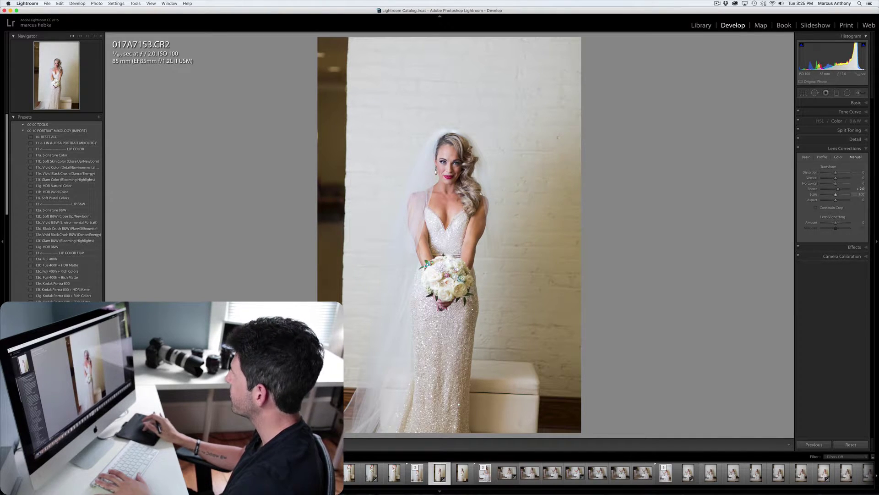
- Rotate the bride photo to +5.0 and raise the transform Scale to 107 so the white corners are cropped out
left_click(857, 189)
type("5")
key("Return")
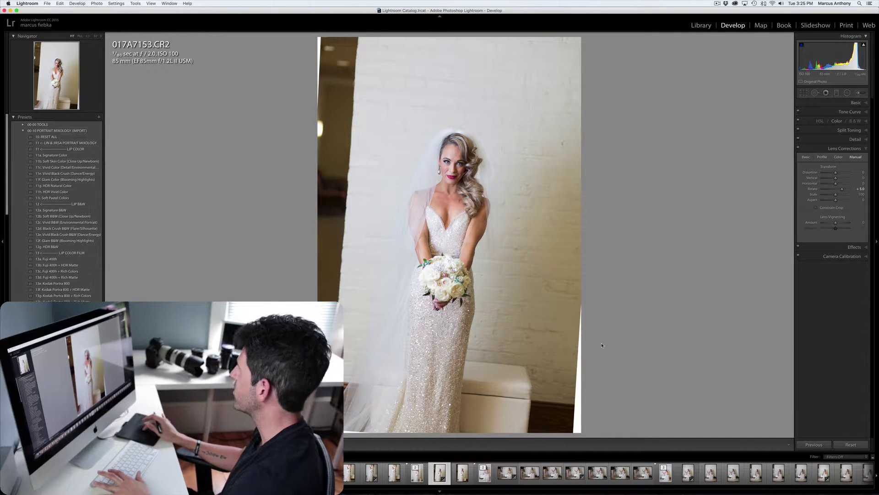
left_click(860, 195)
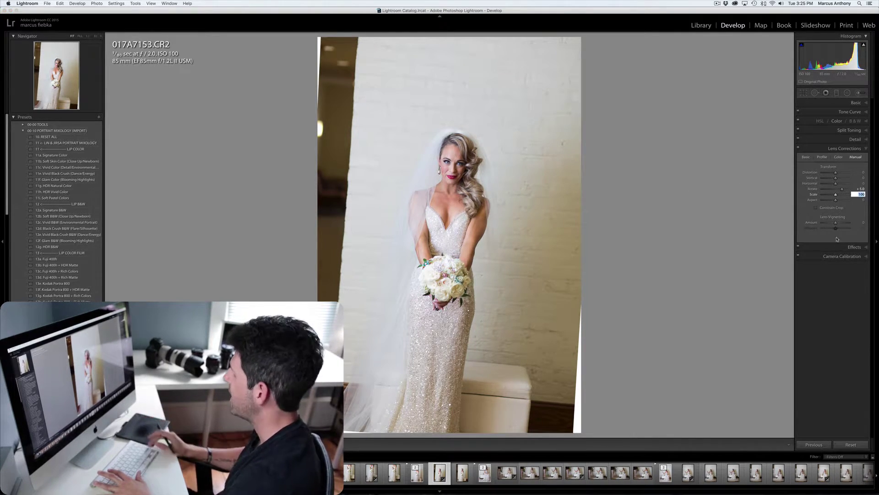
key("Up")
key("Up")
key("Up")
key("Up")
key("Up")
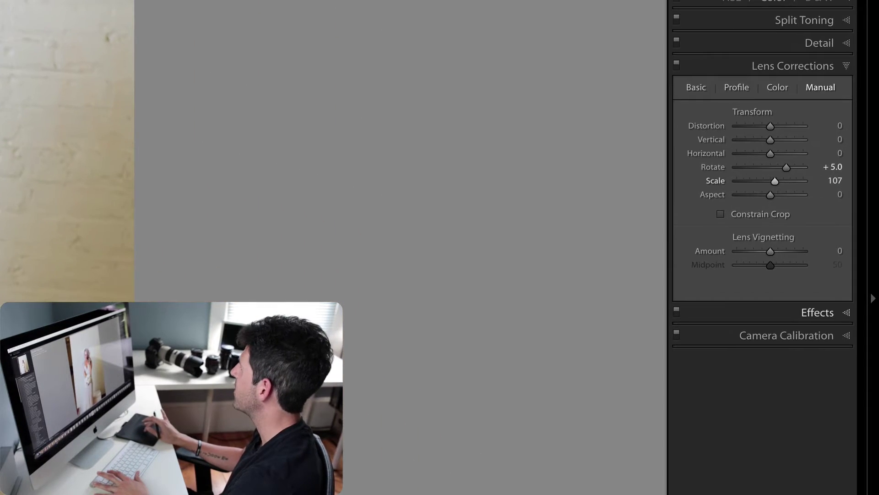
- View the Effects settings for post-crop vignetting, grain and dehaze, and reset all develop settings of the bride photo
left_click(817, 313)
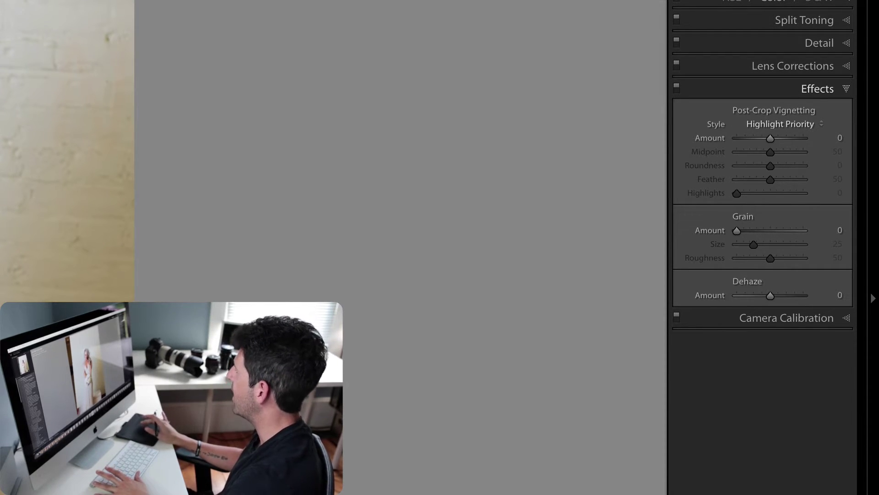
key("super+8")
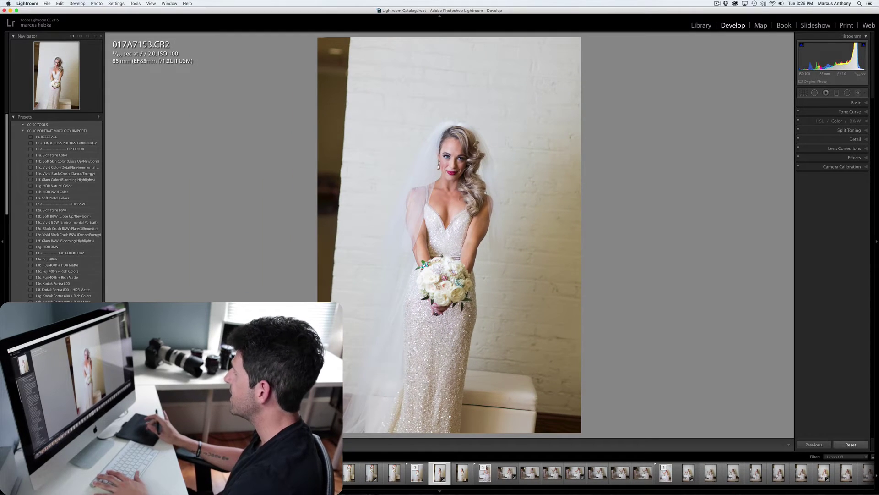
key("shift+super+r")
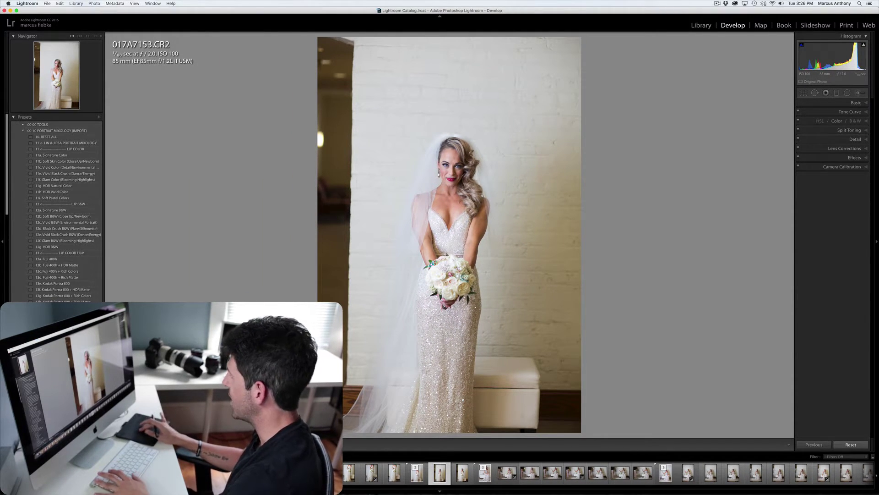
- Return to the Library, show the bride photo in Loupe view and create a virtual copy of it
key("g")
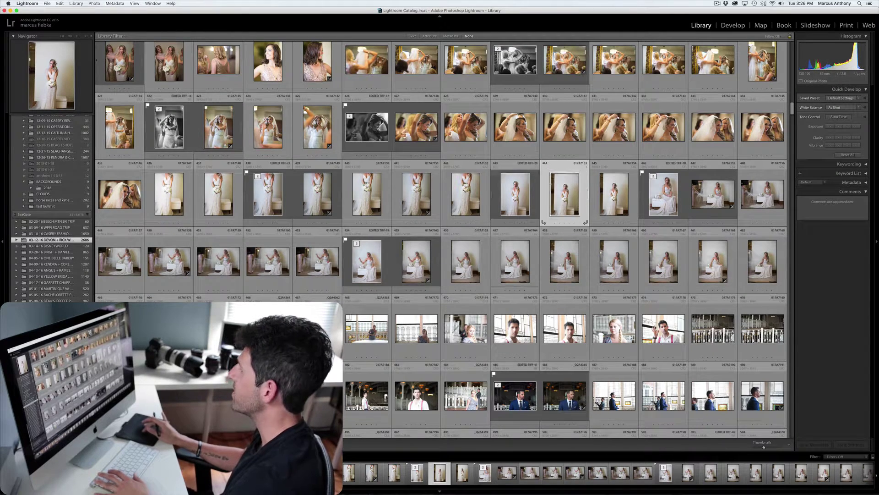
key("e")
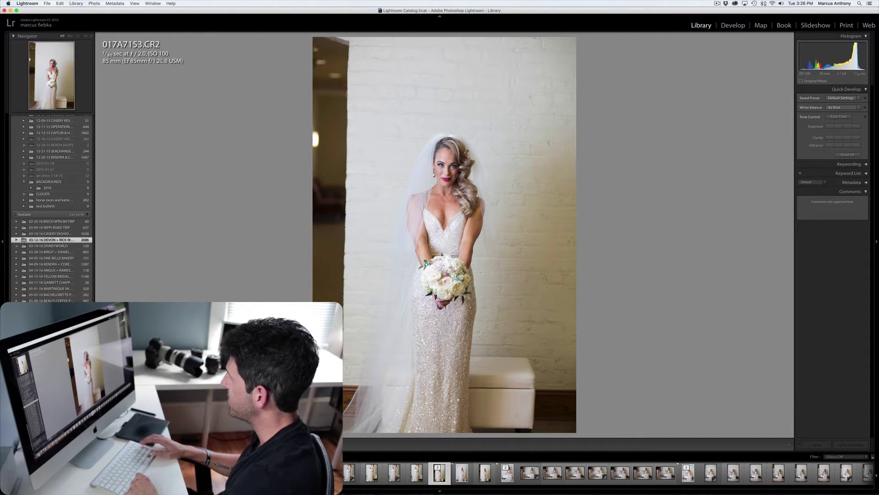
key("super+apostrophe")
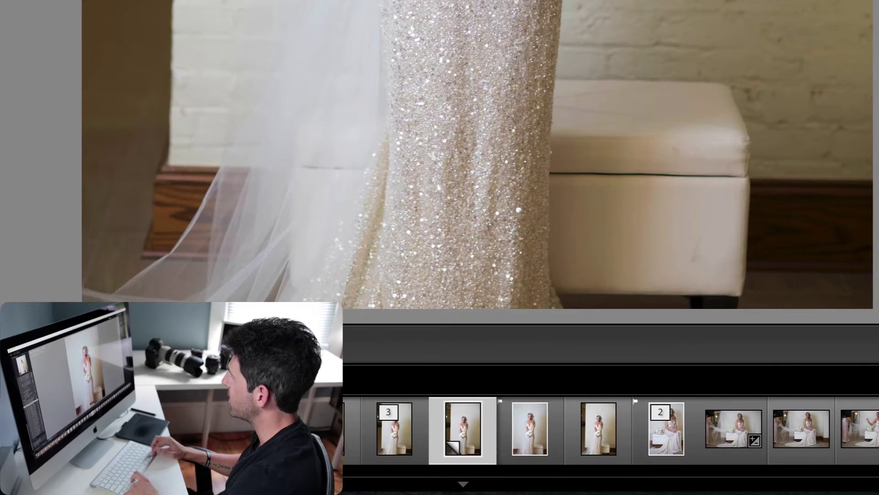
- Flip between the bride photo's virtual copy and the neighbouring photo to compare them
key("Right")
key("Left")
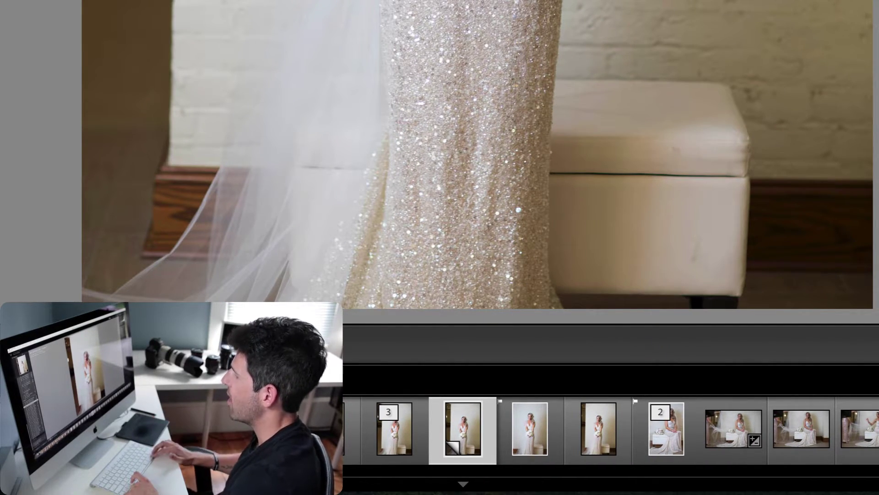
key("Left")
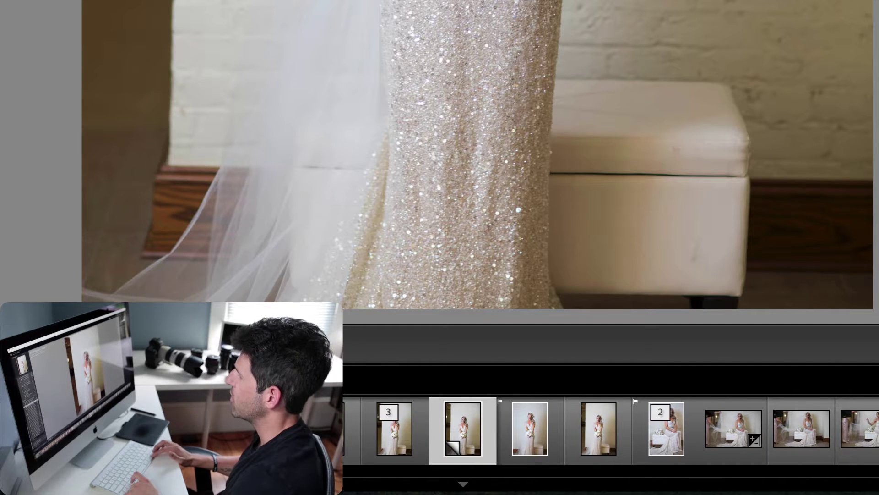
- Switch back and forth between the original bride photo and its virtual copy to compare the two versions
key("Right")
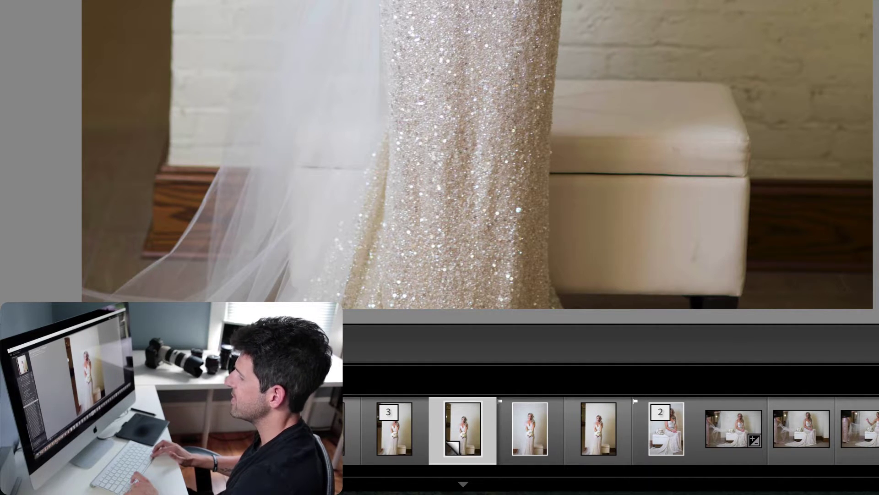
key("Left")
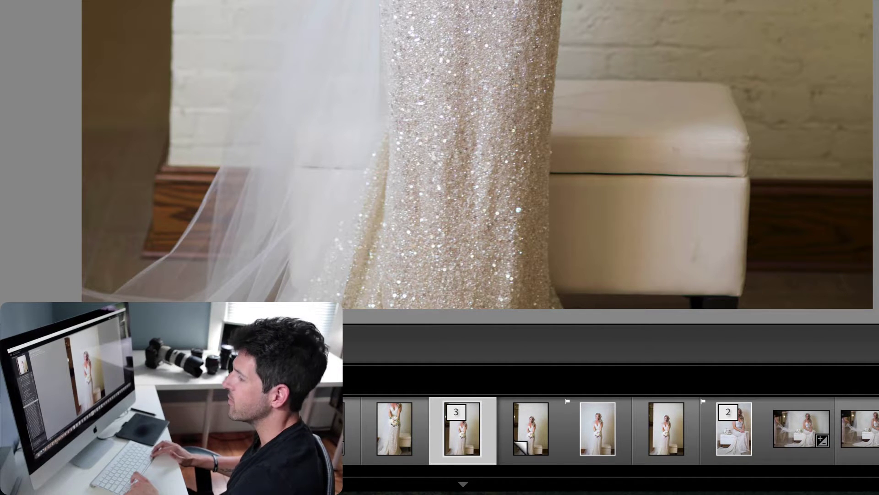
key("Right")
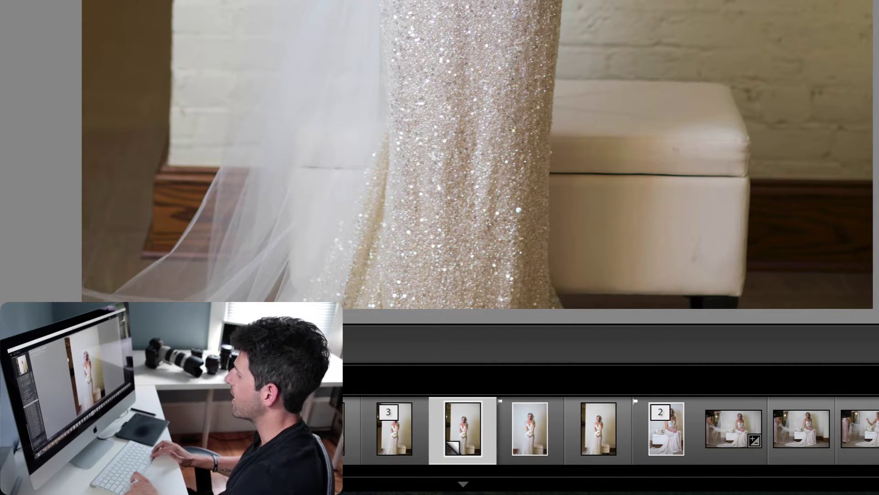
key("Left")
key("Right")
key("Left")
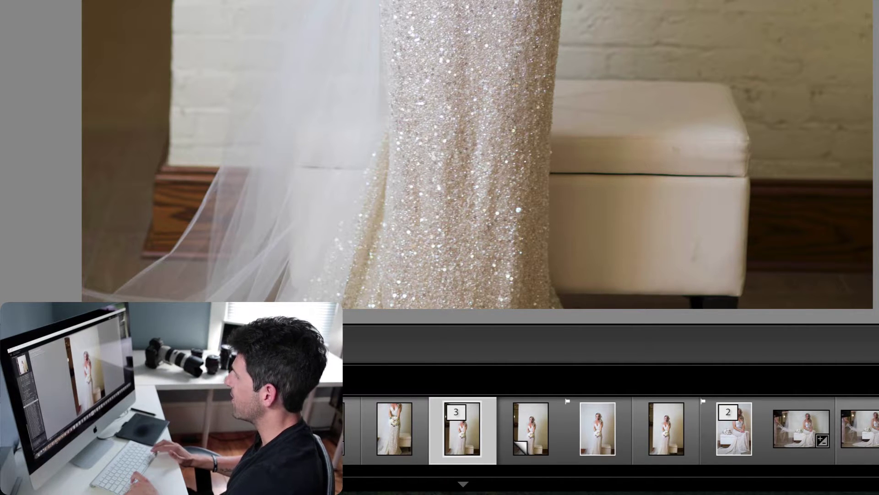
key("Right")
key("Left")
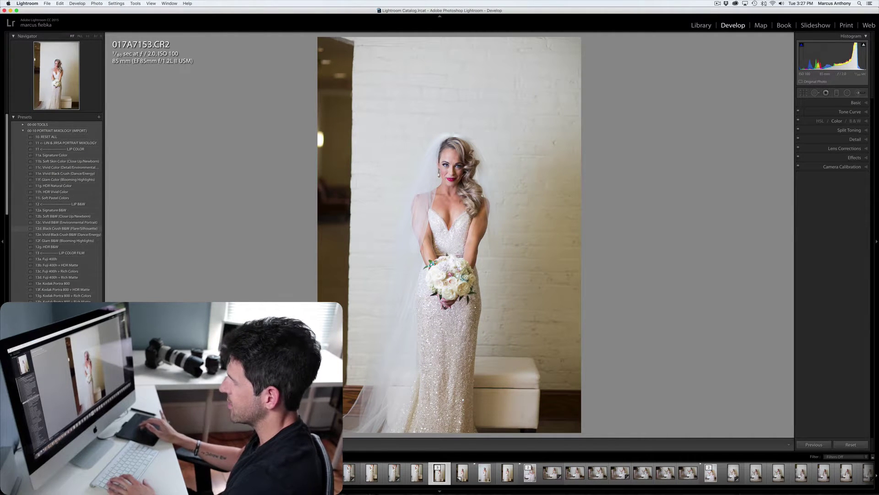
- Apply the 12c. Vivid B&W (Environmental Portrait) preset to the original bride photo and 13d. Fuji 400h + Rich Matte to its virtual copy
left_click(66, 222)
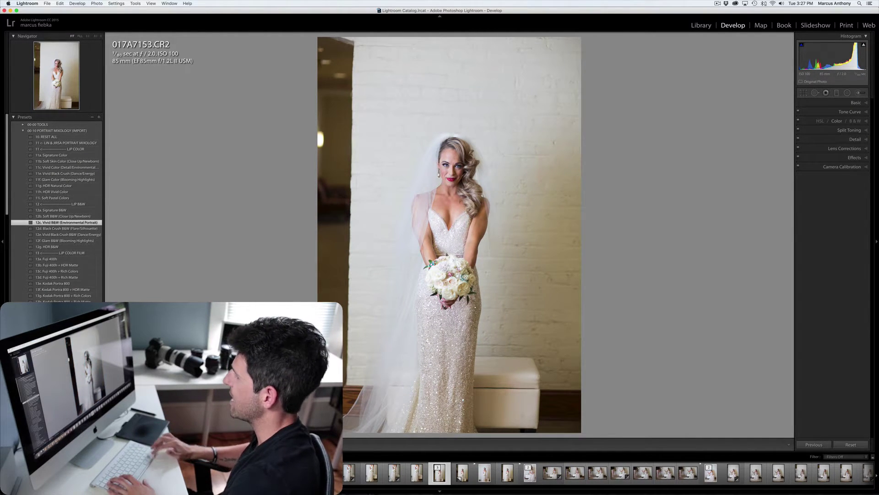
key("Right")
left_click(57, 277)
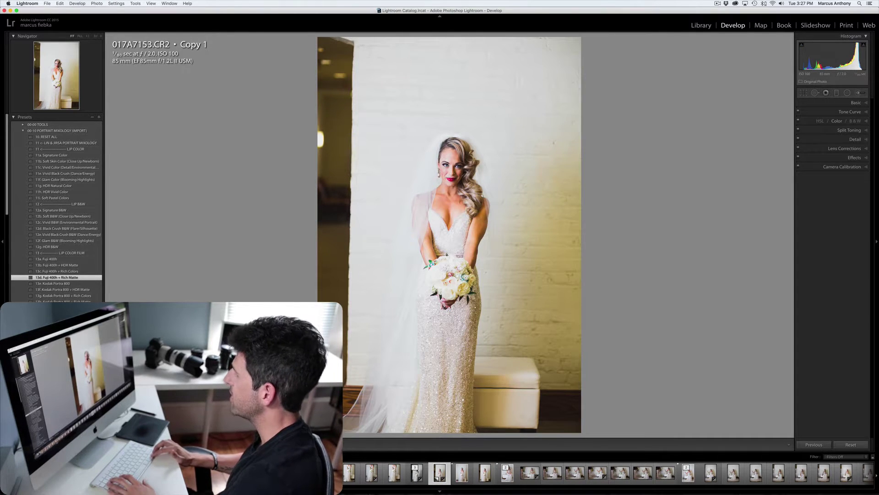
- Select the black-and-white original together with its color virtual copy and compare them side by side
key("Left")
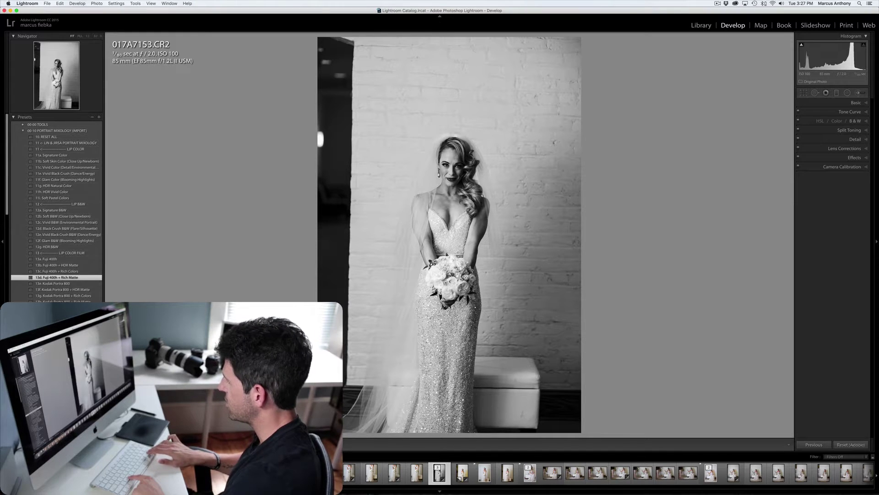
key("shift+Right")
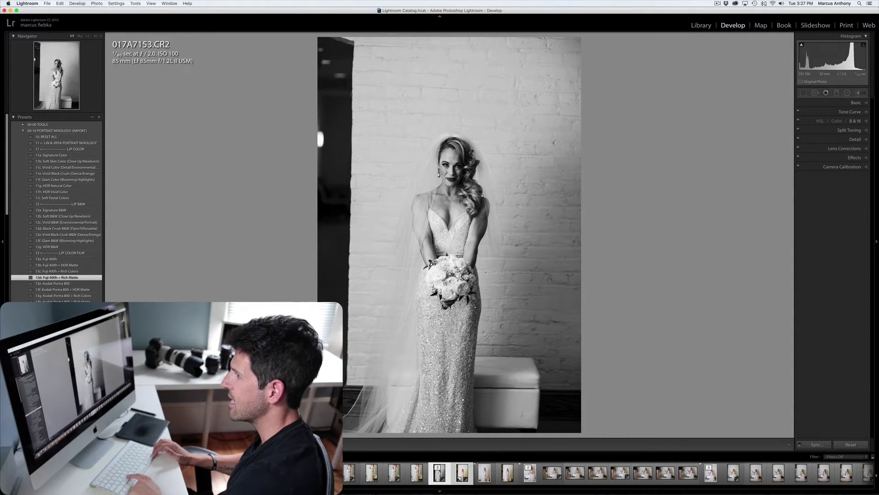
key("c")
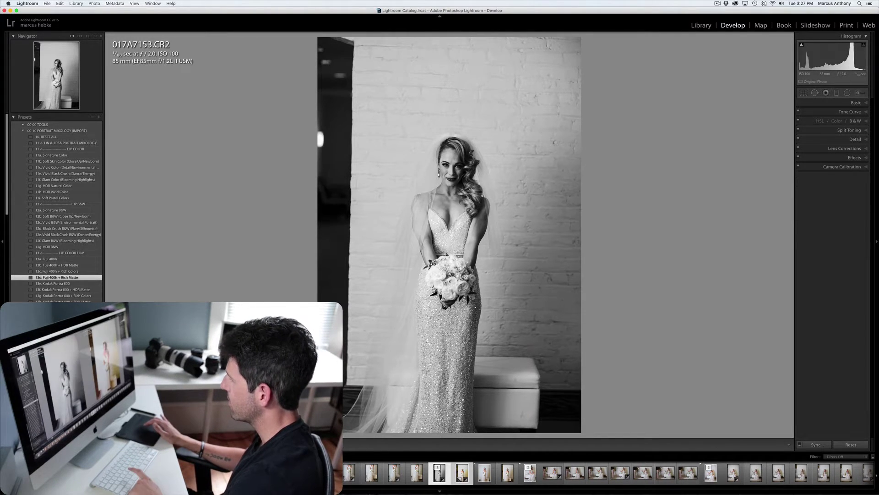
key("c")
key("e")
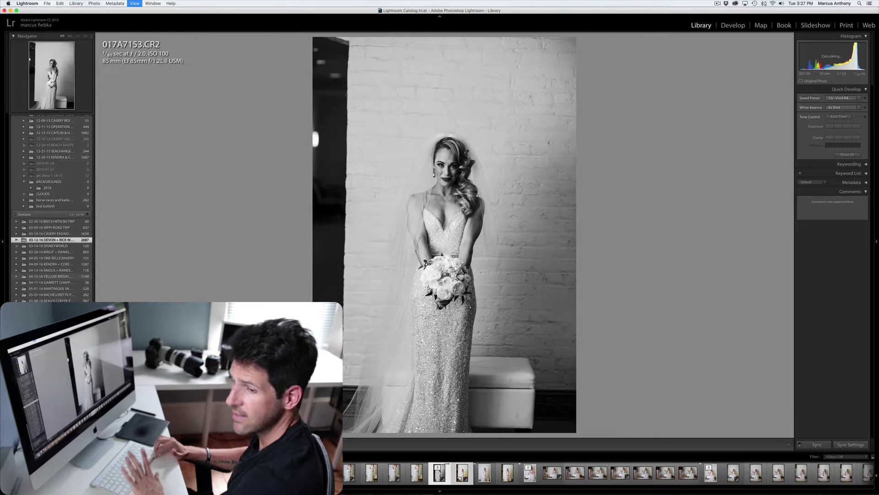
key("c")
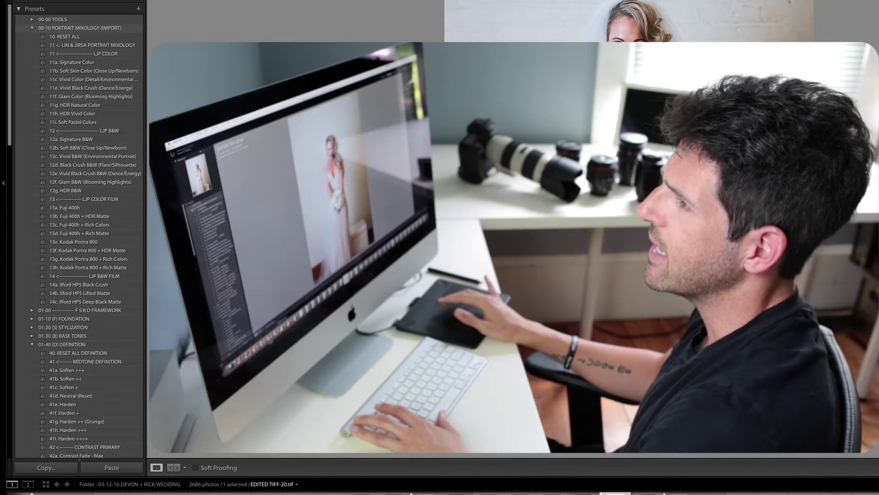
- Look through the develop presets from the 00-10 Portrait Mixology group down to the User Presets
left_click(32, 28)
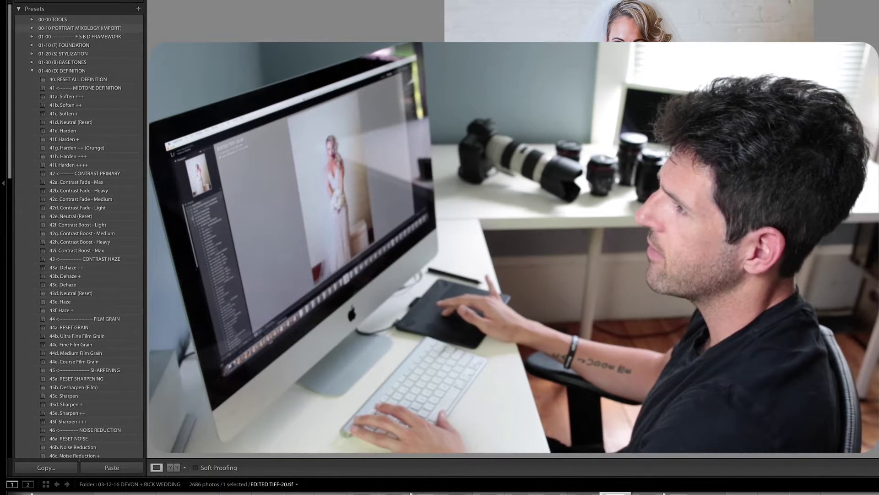
scroll(78, 229, "down", 10)
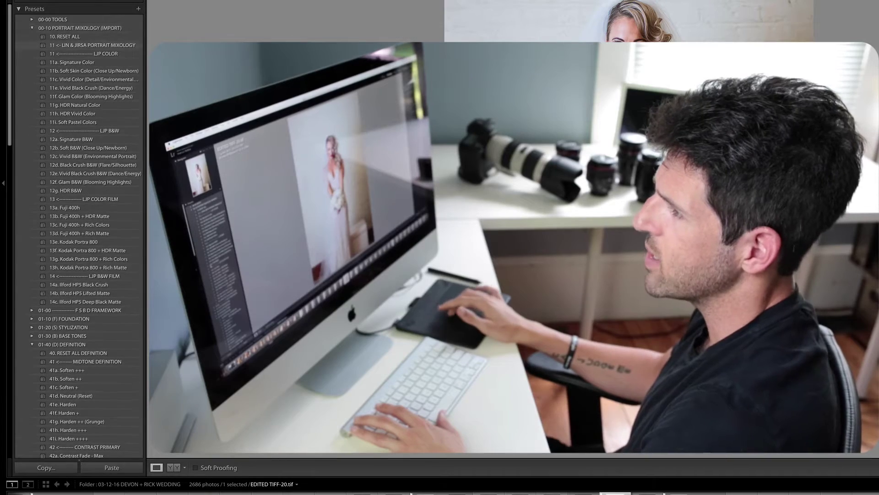
scroll(78, 229, "down", 8)
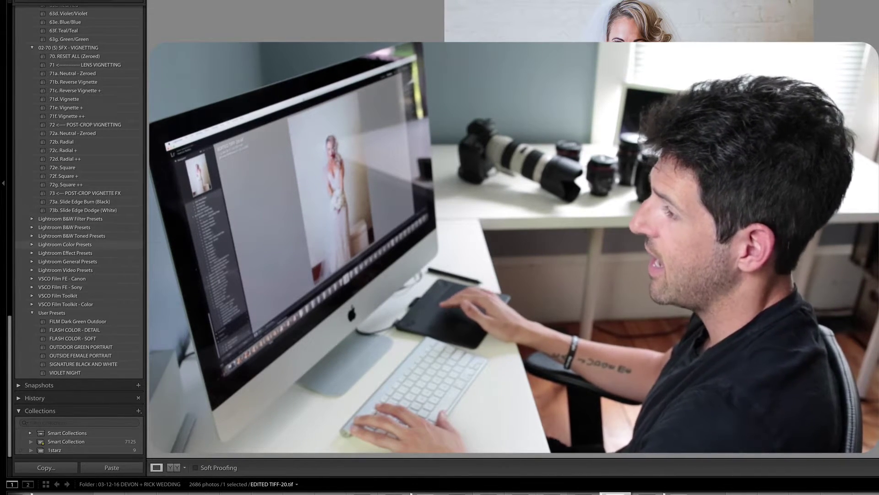
scroll(78, 243, "up", 20)
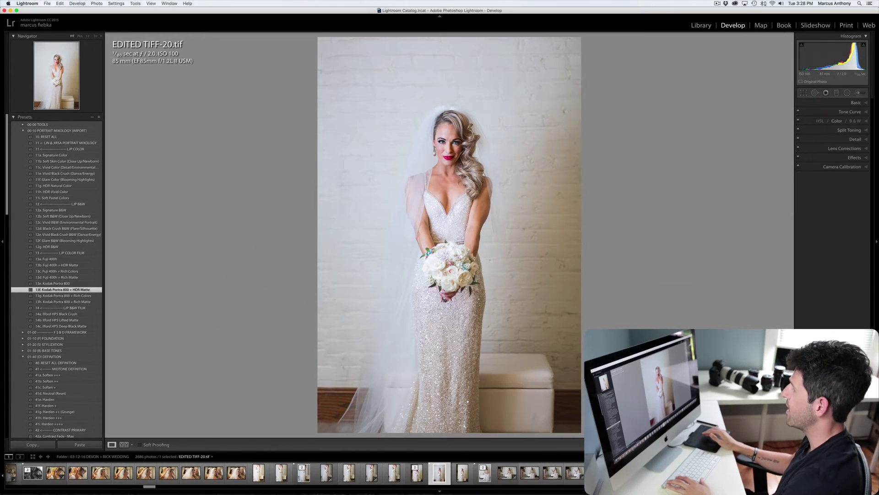
- Undo the 13f. Kodak Portra 800 + HDR Matte preset, and try and undo 14c. Ilford HP5 Deep Black Matte
key("super+z")
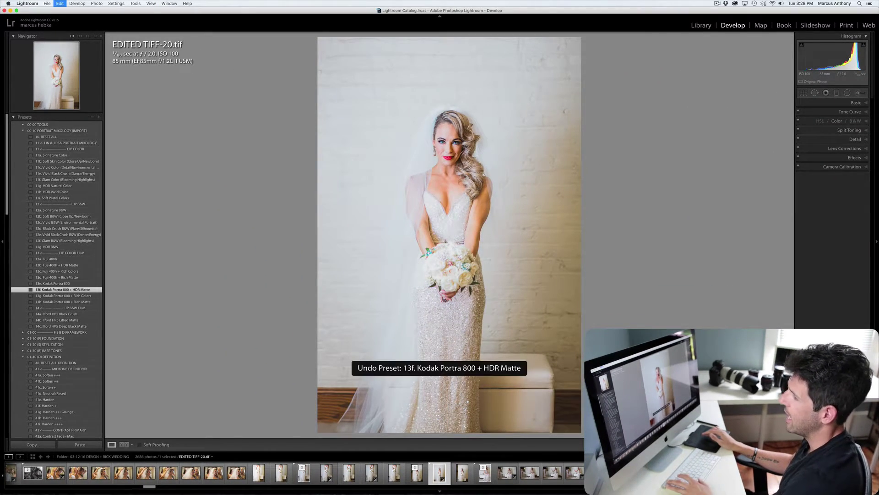
left_click(61, 327)
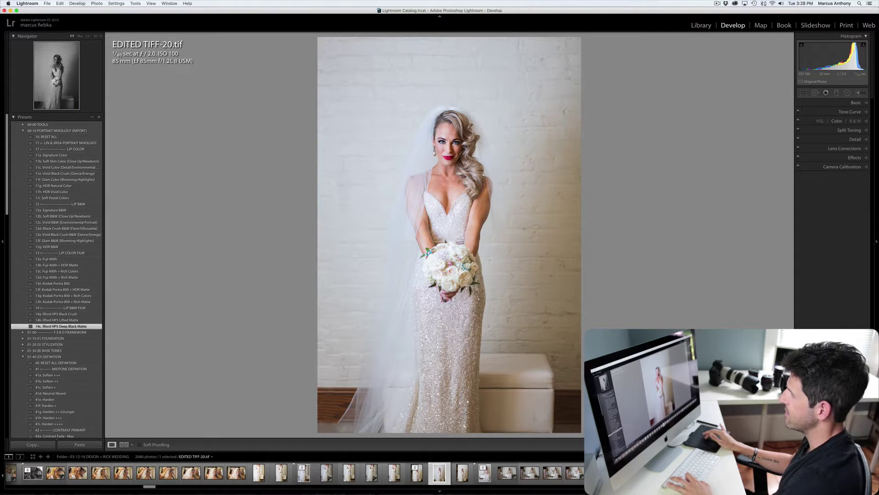
key("super+z")
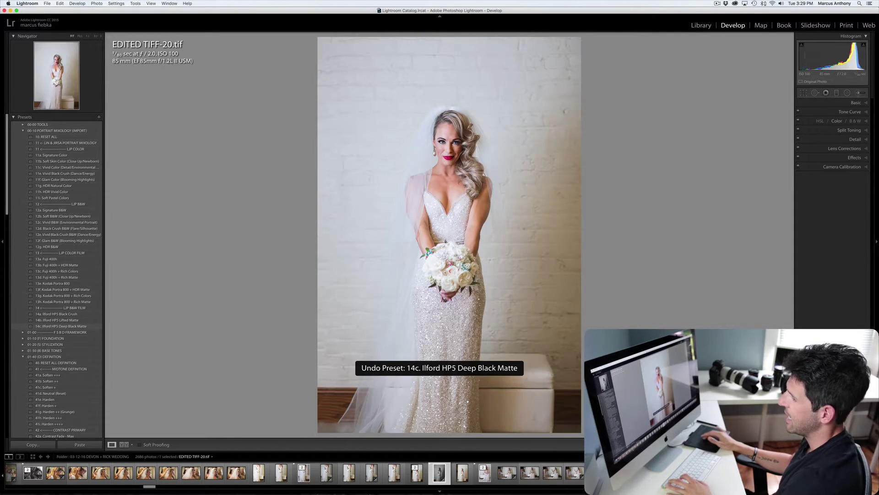
- Try the 41a. Soften +++ midtone definition preset on the bride photo and undo it
scroll(56, 275, "down", 6)
scroll(57, 275, "down", 1)
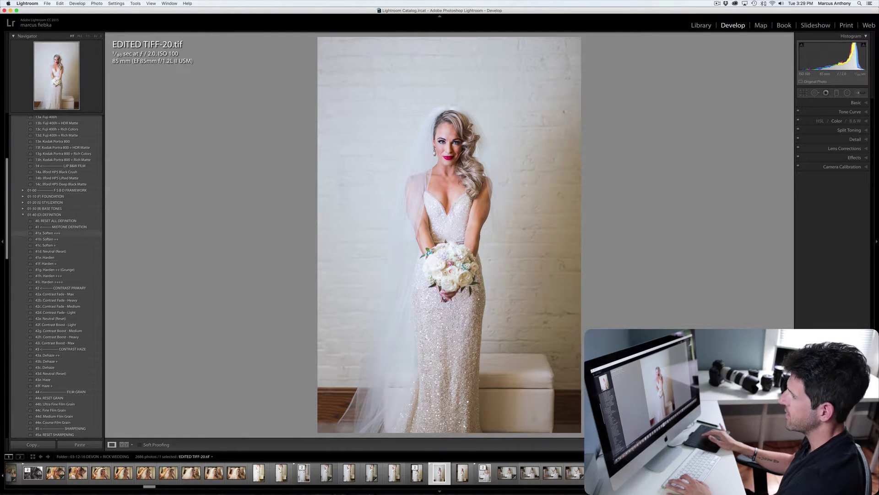
left_click(48, 233)
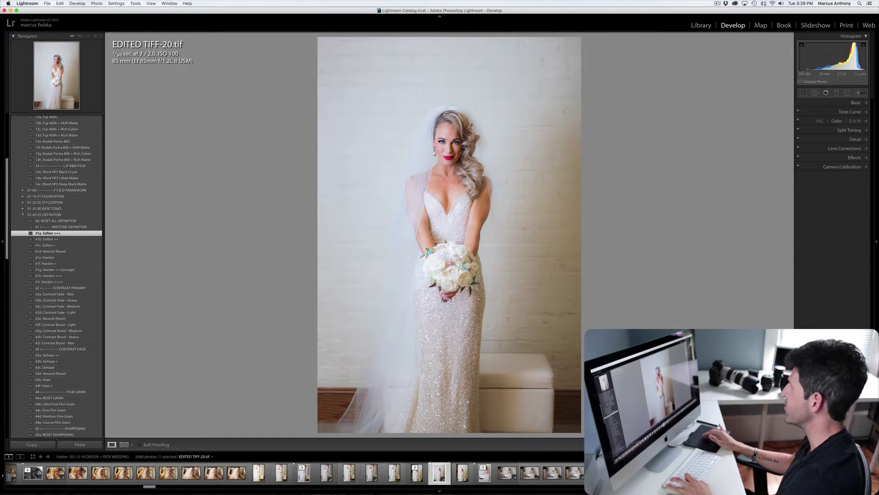
key("super+z")
- Show the Basic settings and try the 43c. Dehaze and 42c. Contrast Fade - Medium presets on EDITED TIFF-20.tif
scroll(55, 275, "down", 5)
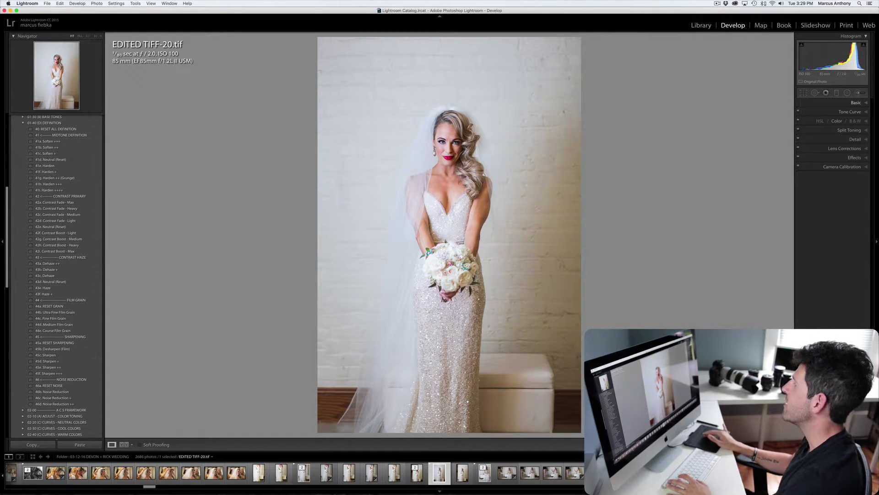
left_click(856, 102)
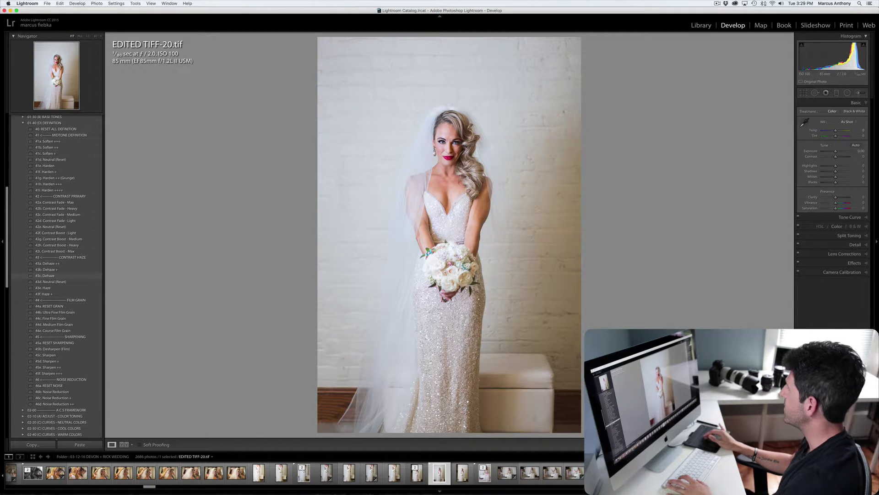
left_click(46, 275)
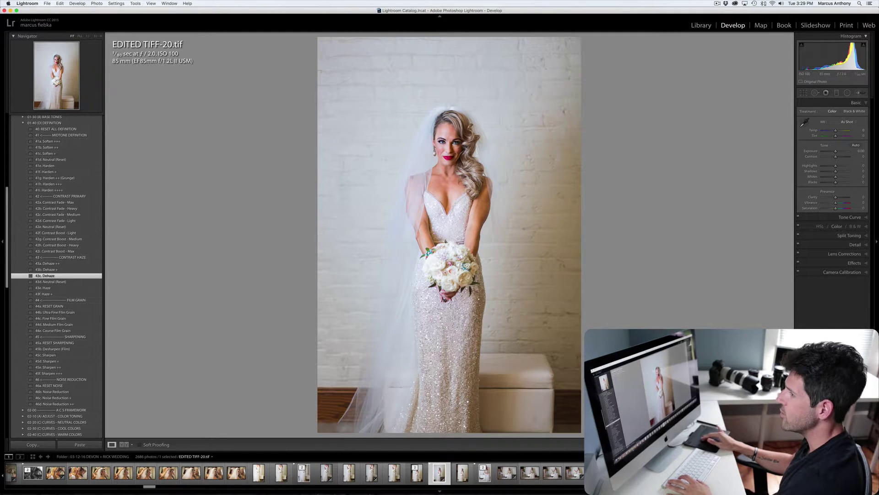
left_click(57, 214)
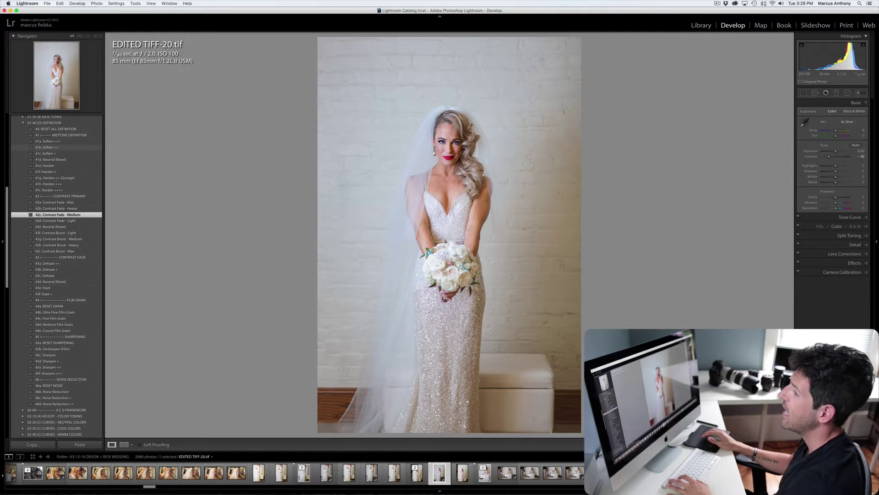
- Show the Split Toning settings and apply the 61e. Blue/Orange complementary color scheme preset to the bride photo
scroll(55, 275, "down", 12)
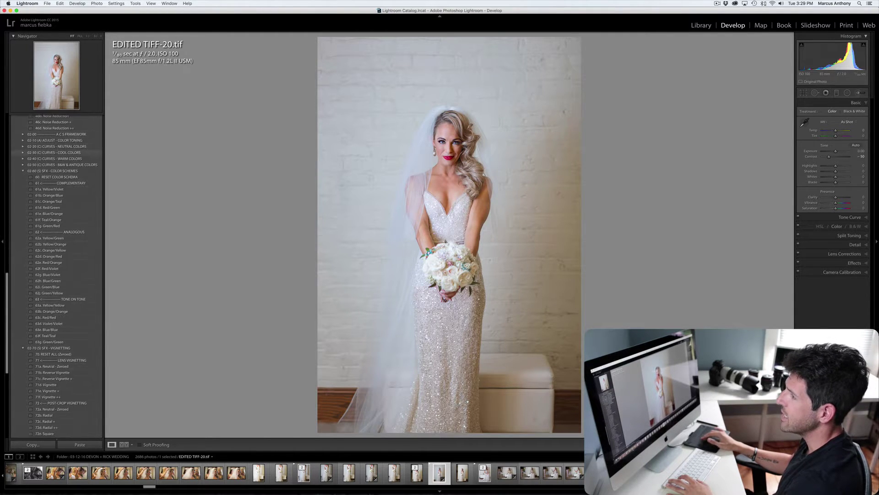
scroll(55, 275, "down", 1)
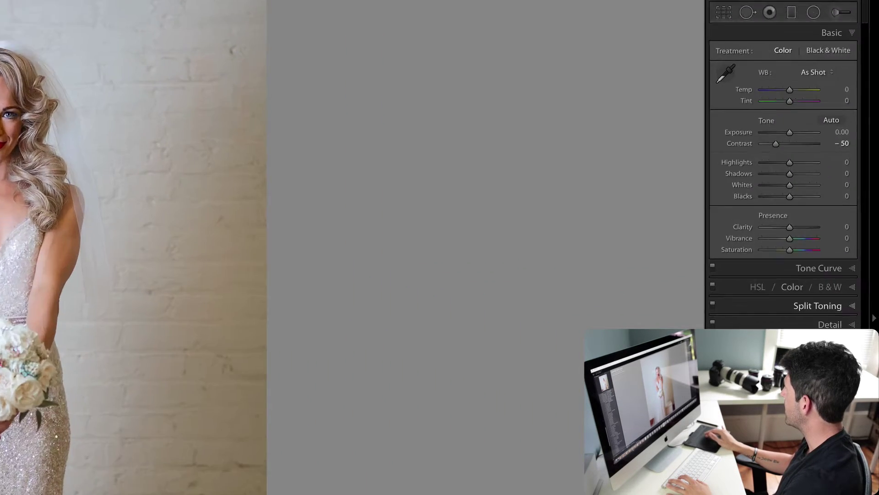
left_click(848, 236)
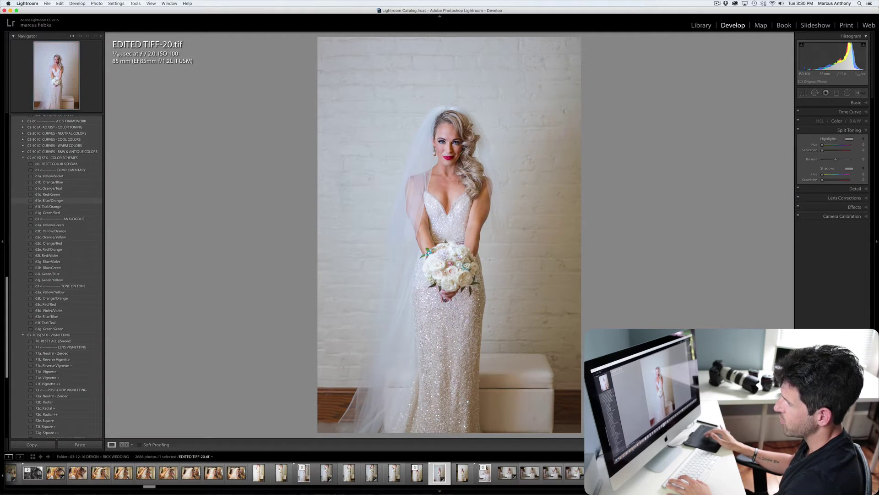
left_click(49, 201)
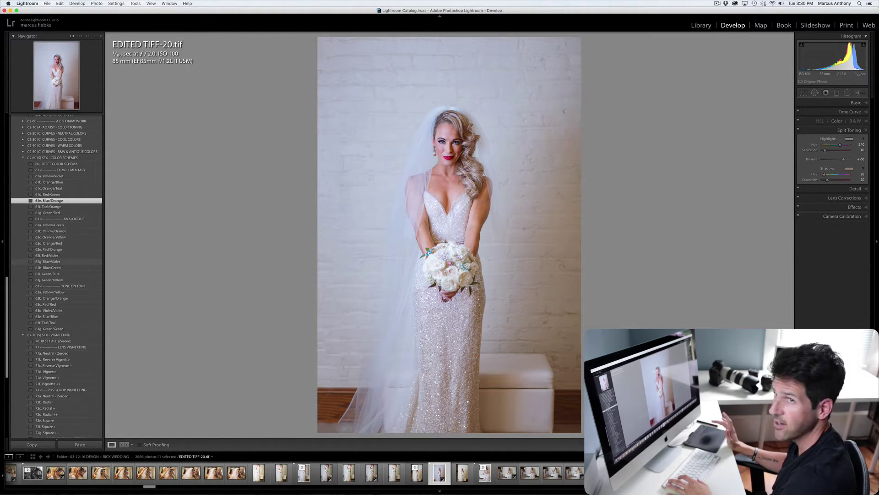
- Try the 62g. Blue/Violet and 63e. Blue/Blue color schemes, reset the color scheme and reapply 61e. Blue/Orange
left_click(48, 261)
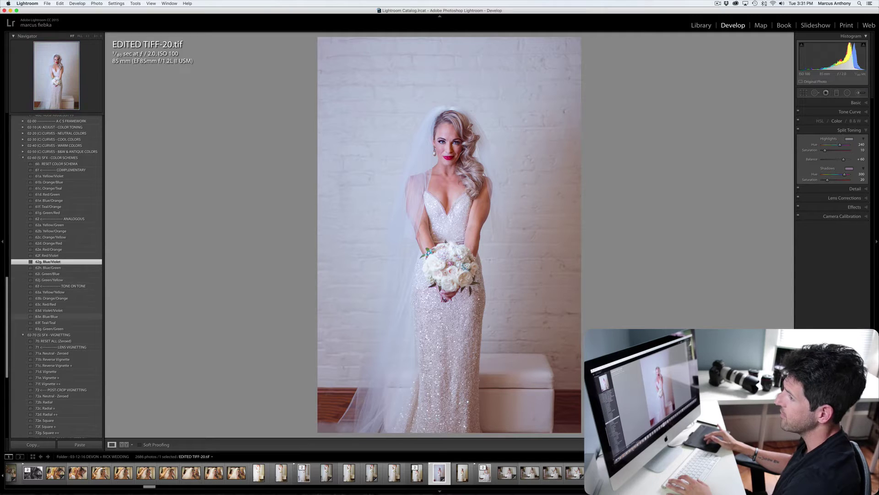
left_click(22, 317)
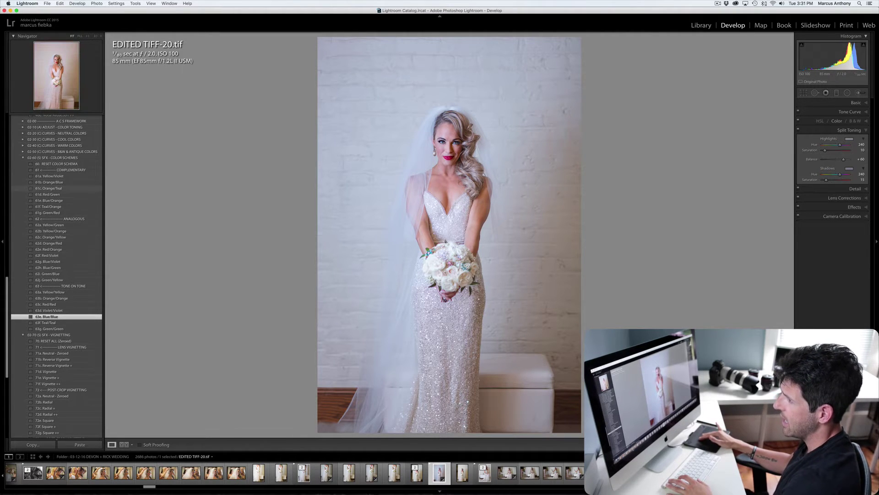
left_click(56, 164)
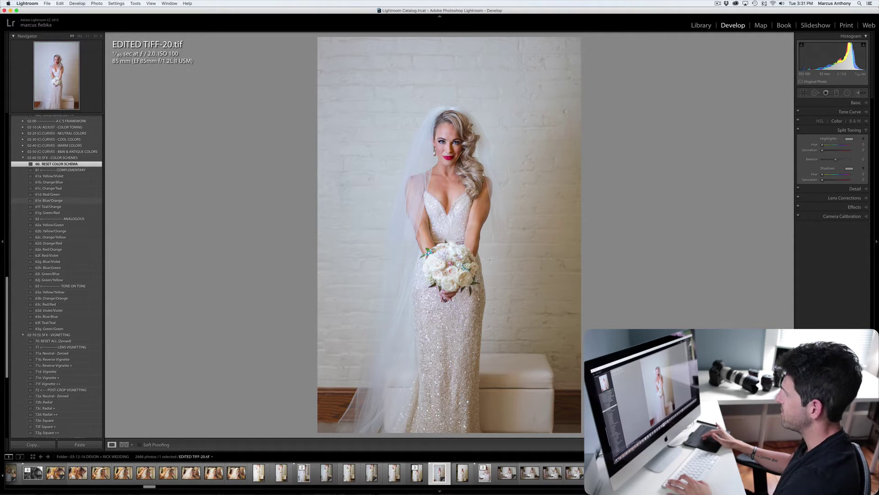
left_click(49, 201)
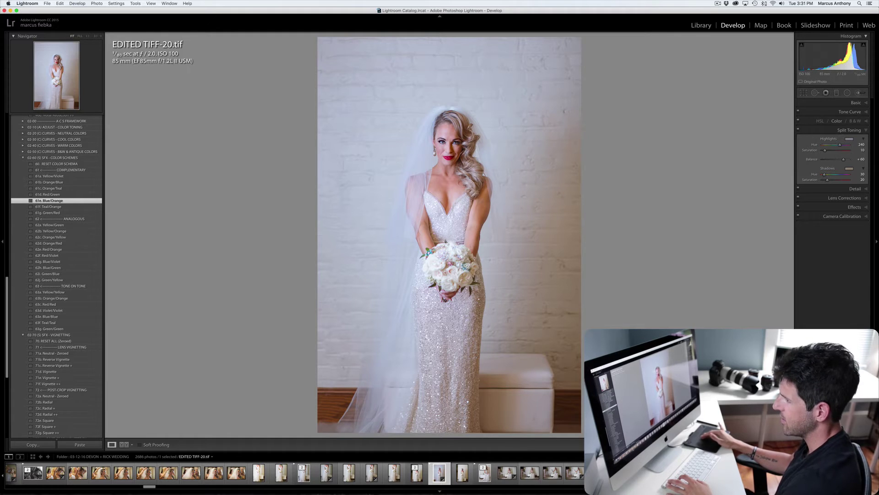
- Try the 72d. Radial ++ post-crop vignetting preset on the bride photo and undo it
scroll(56, 275, "down", 10)
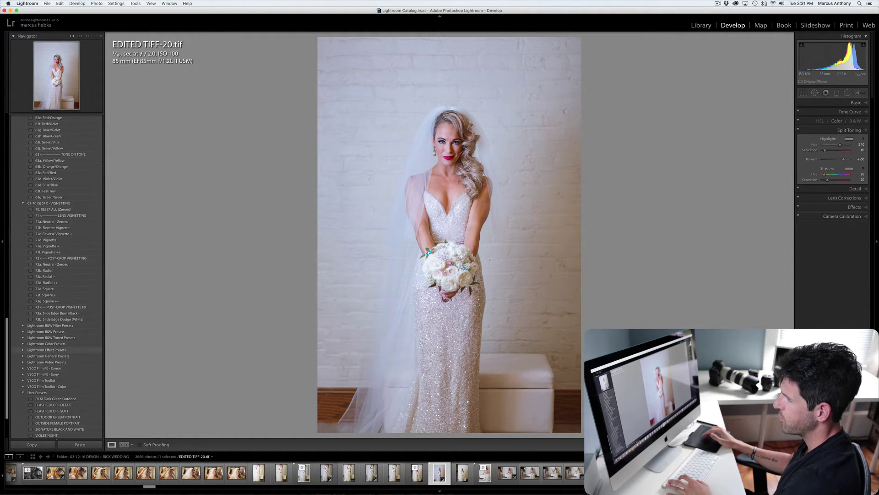
scroll(57, 274, "down", 4)
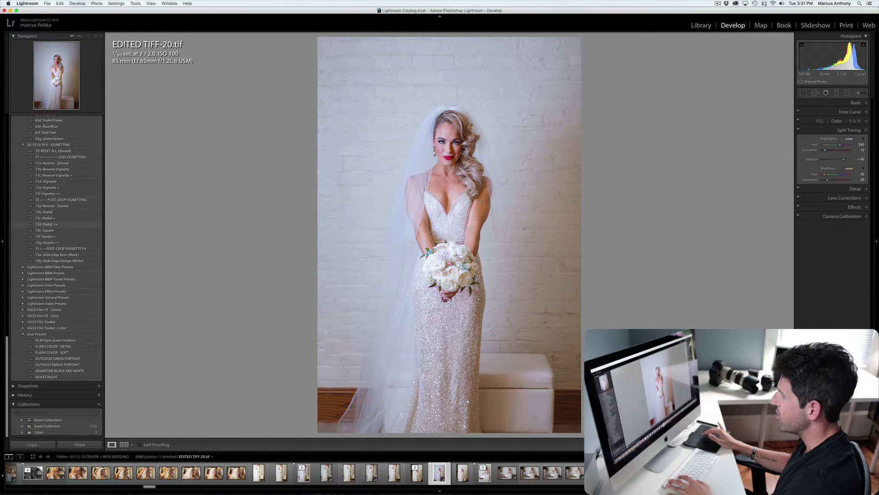
left_click(51, 224)
key("super+z")
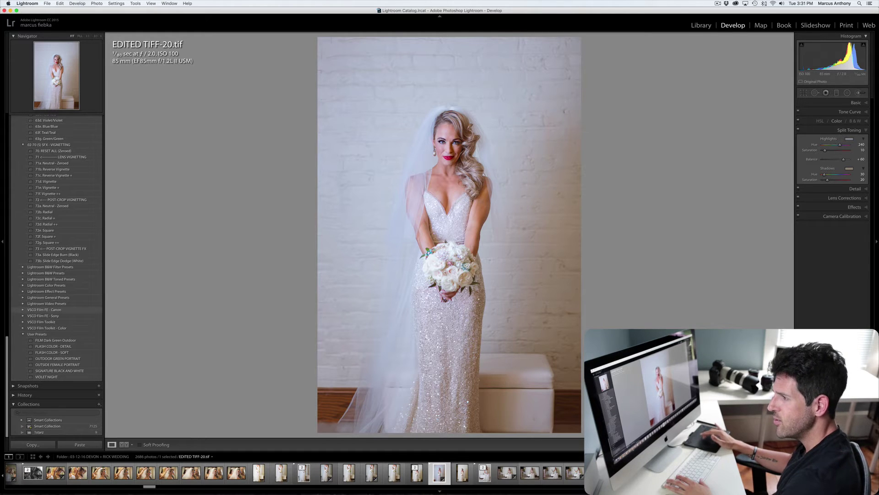
- Expand the VSCO Film FE - Canon preset folder, look through its film presets and collapse it again
left_click(44, 309)
scroll(55, 389, "down", 15)
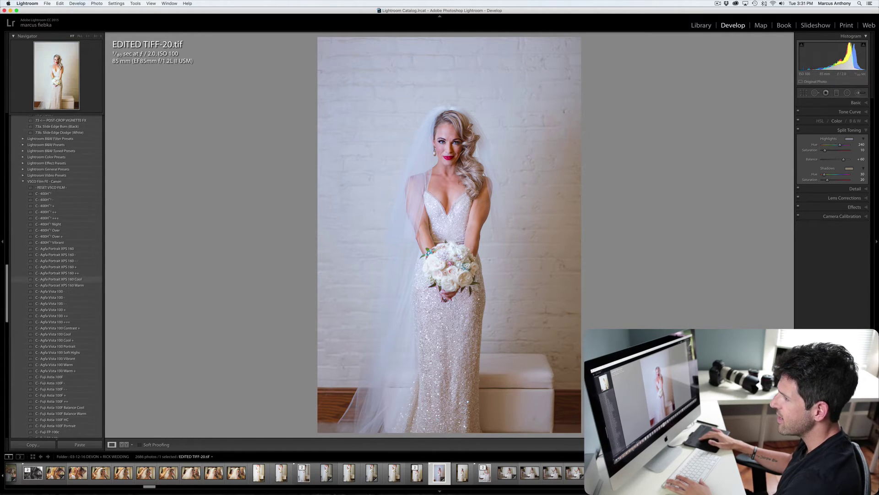
scroll(55, 392, "down", 10)
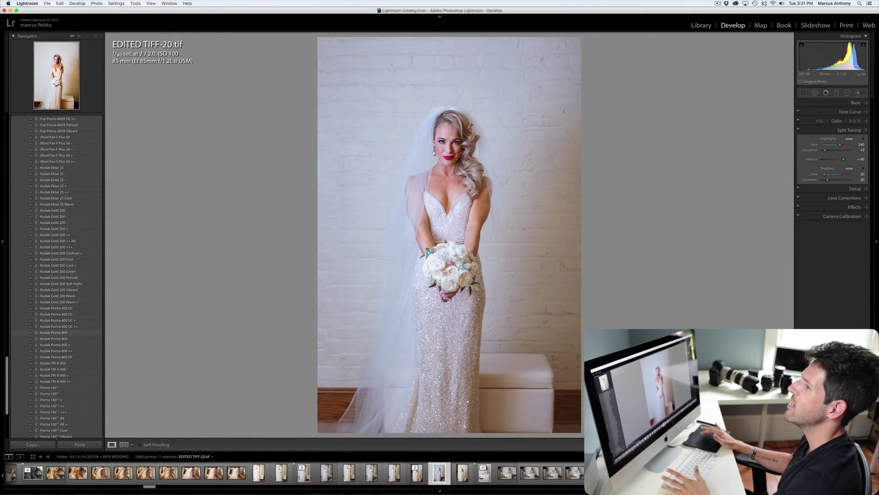
scroll(55, 348, "up", 20)
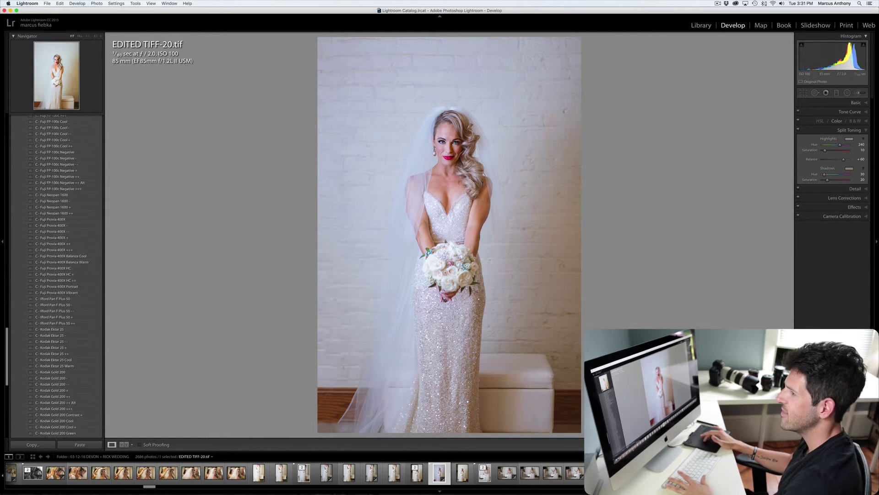
scroll(55, 367, "up", 5)
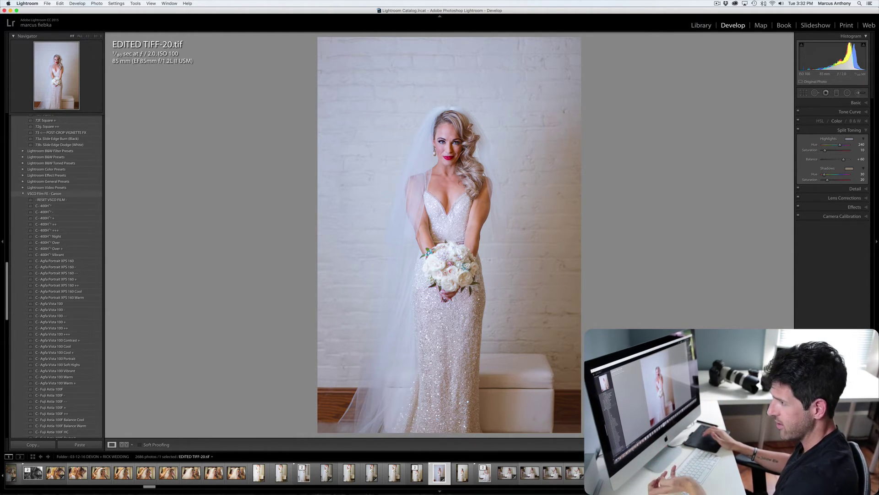
left_click(23, 193)
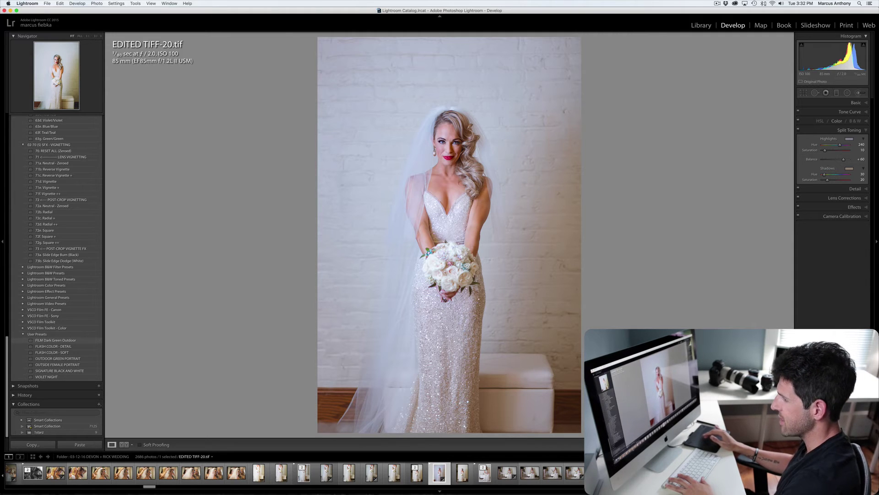
- Try the FILM Dark Green Outdoor and FLASH COLOR - DETAIL user presets on EDITED TIFF-20.tif
left_click(55, 339)
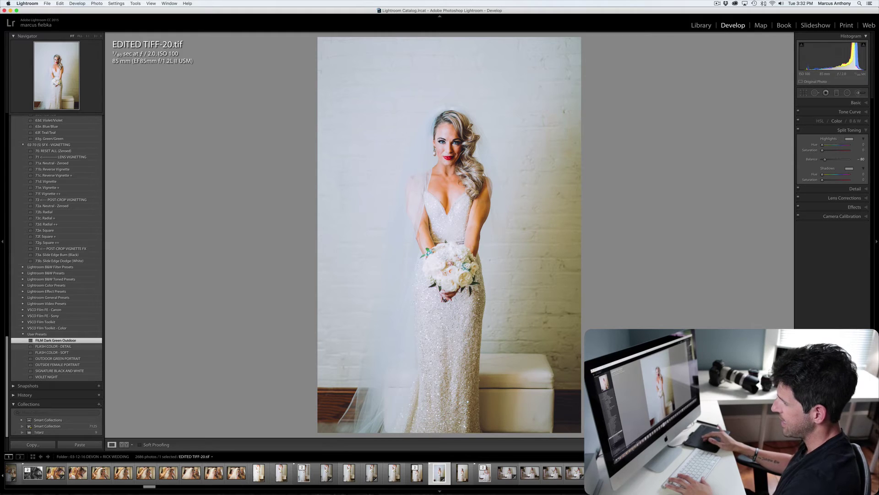
left_click(53, 346)
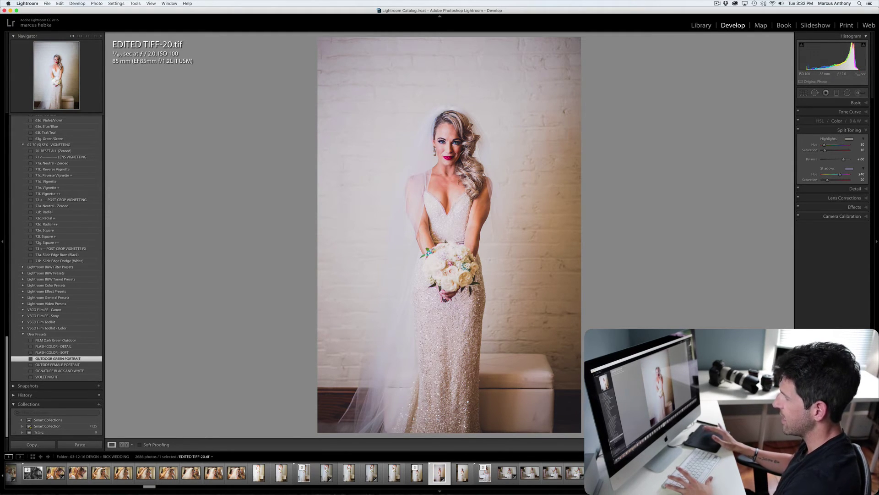
- Apply the OUTDOOR GREEN PORTRAIT user preset and lower the photo's Clarity to about -99
left_click(58, 358)
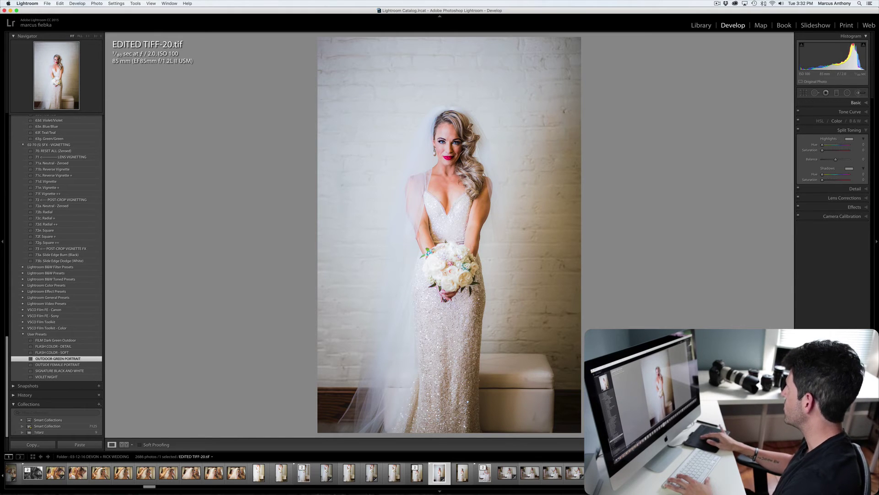
left_click(856, 103)
left_click_drag(831, 197, 823, 197)
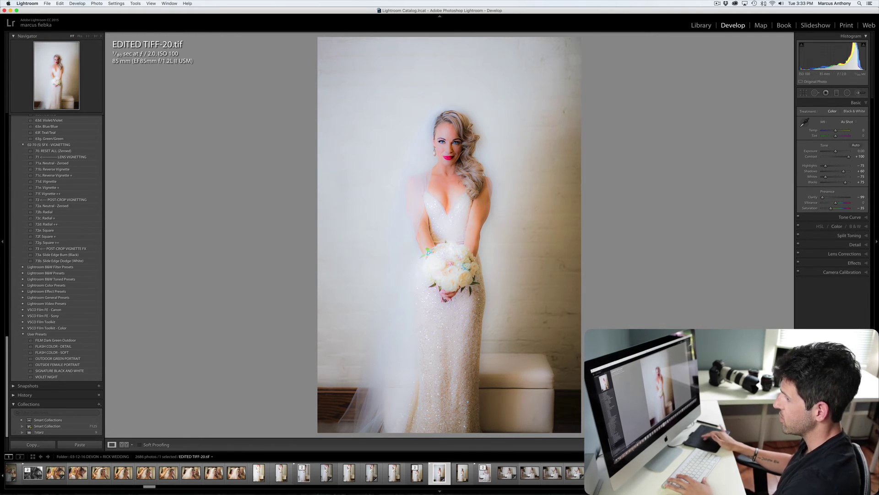
- Save the current adjustments, including Split Toning, as a new develop preset named "whatever test" in User Presets
scroll(56, 285, "up", 15)
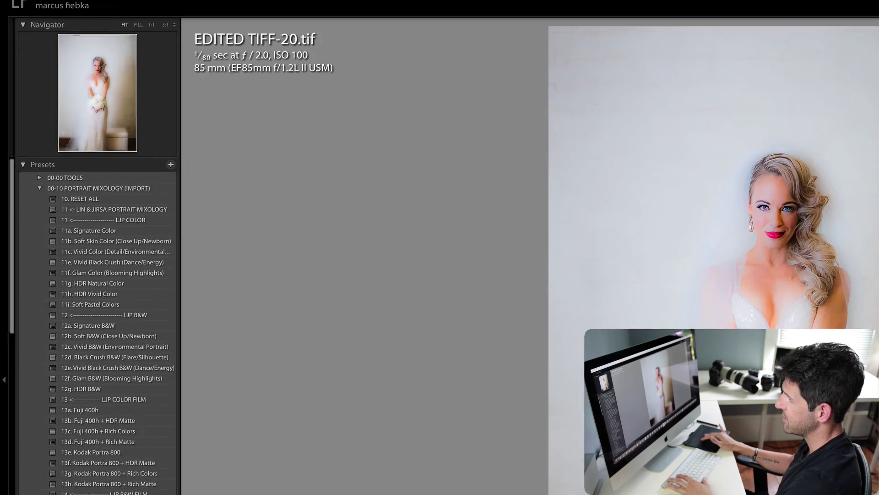
left_click(297, 104)
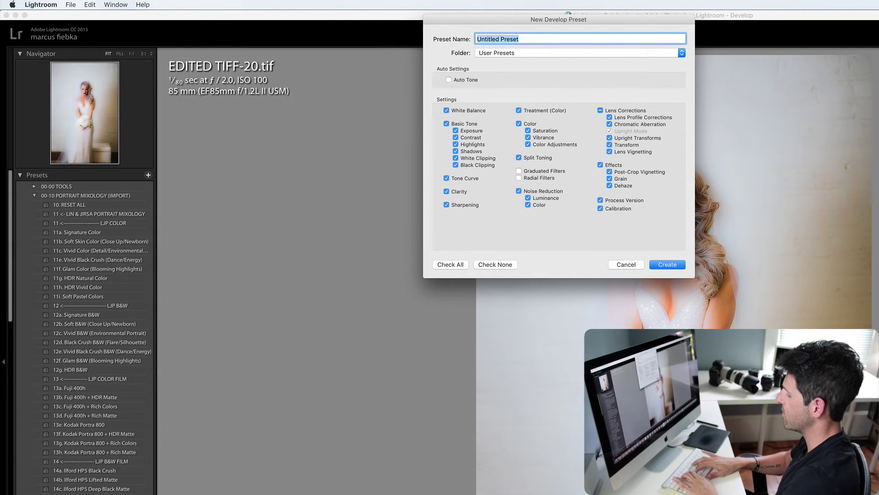
type("whatever test")
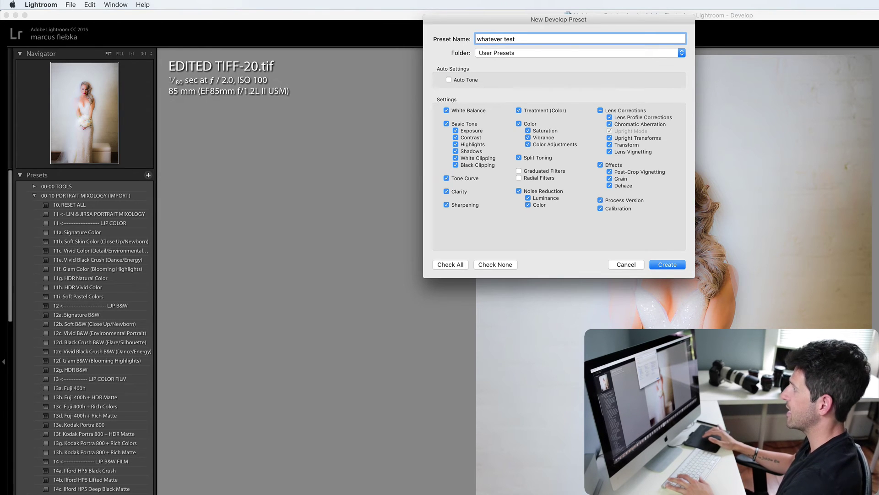
left_click(519, 158)
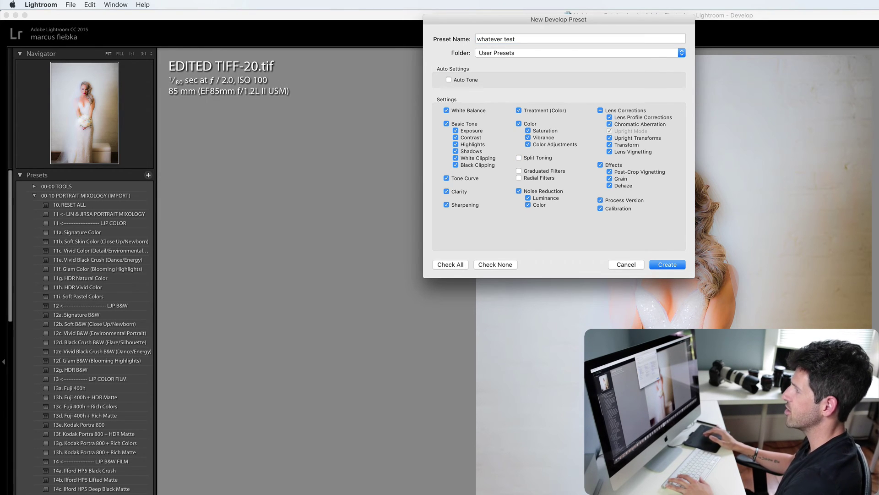
left_click(519, 158)
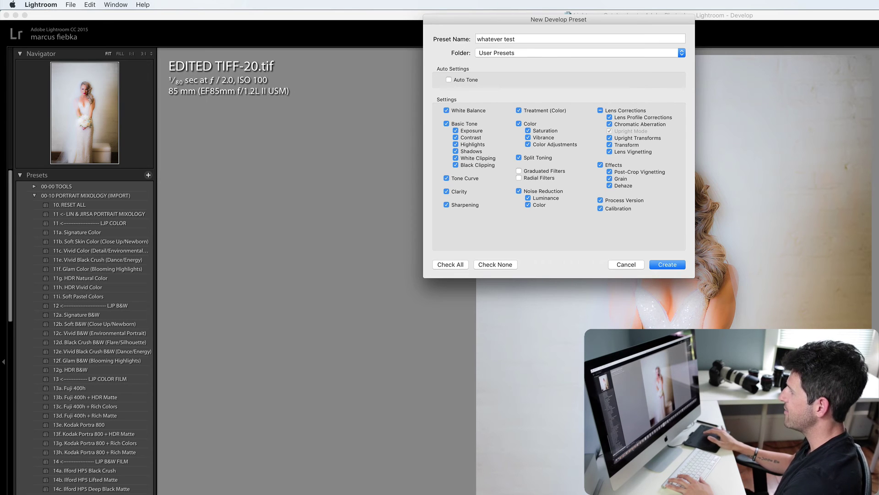
key("Return")
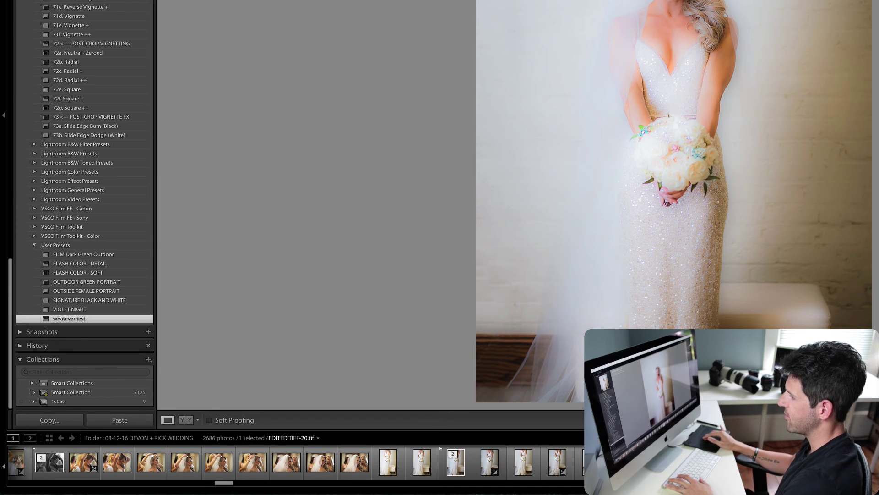
- Switch to the photo 017A7153.CR2 and apply the "whatever test" user preset to it
key("backslash")
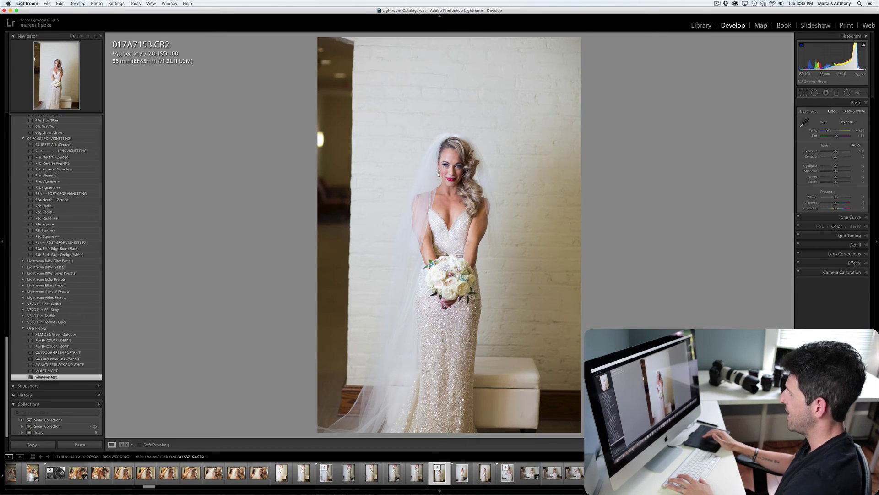
key("super+shift+z")
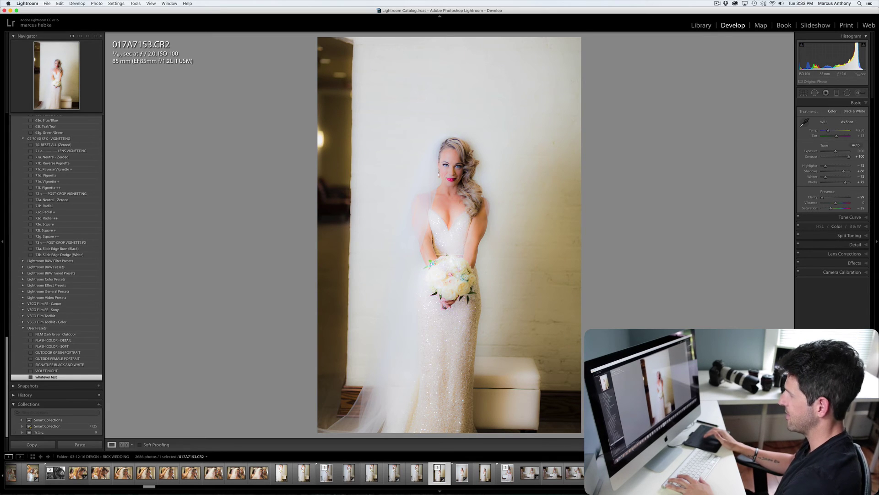